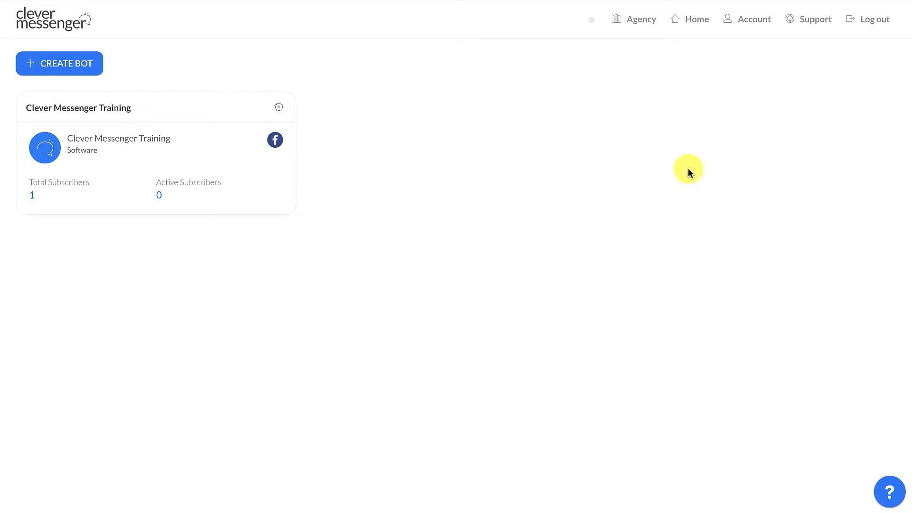
- Open the Clever Messenger Training bot's dashboard and open its Ask For Email Address automation flow for editing
{"action": "left_click", "coordinate": [279, 109]}
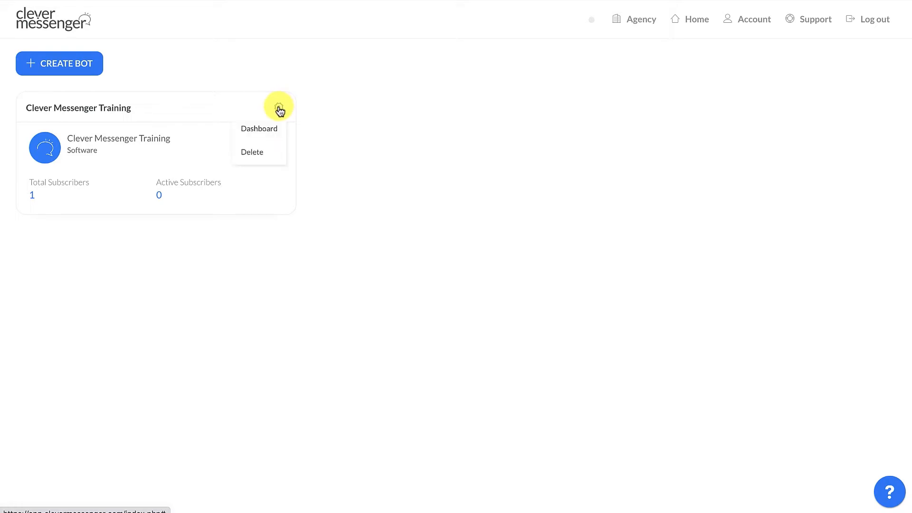
{"action": "left_click", "coordinate": [272, 133]}
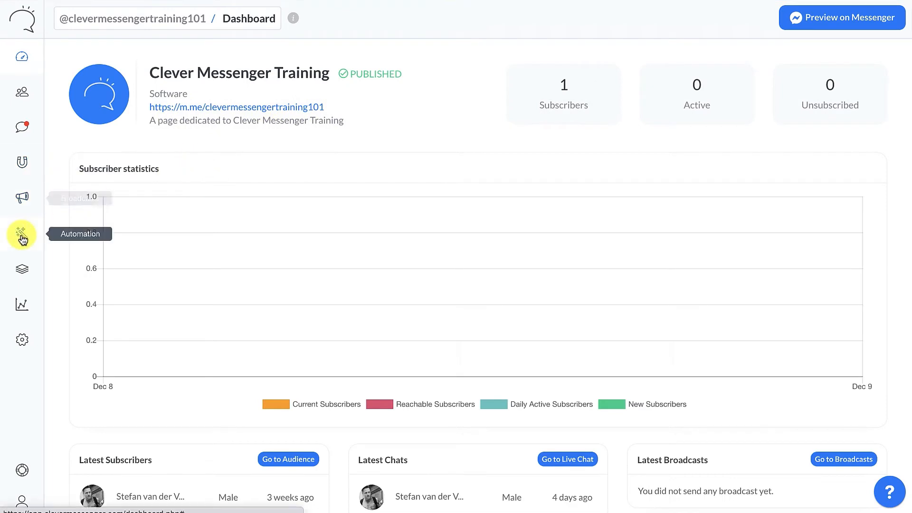
{"action": "mouse_move", "coordinate": [22, 237]}
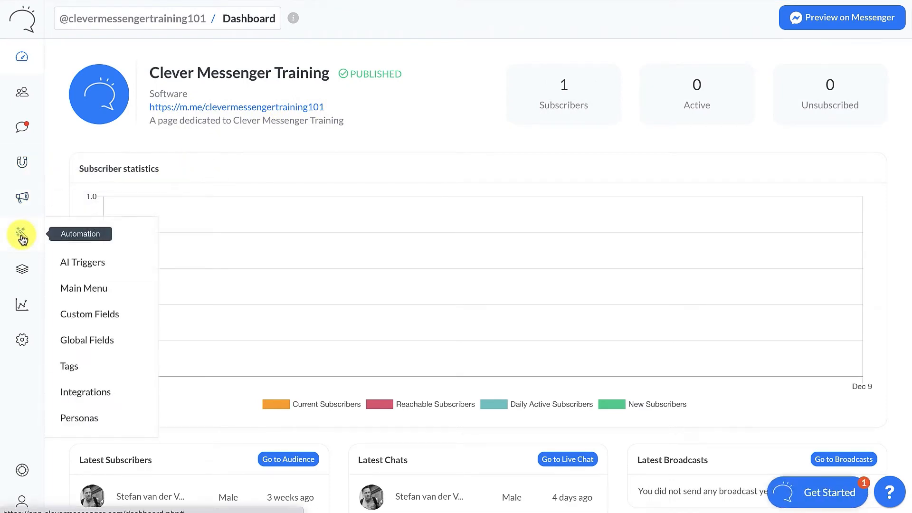
{"action": "left_click", "coordinate": [84, 239]}
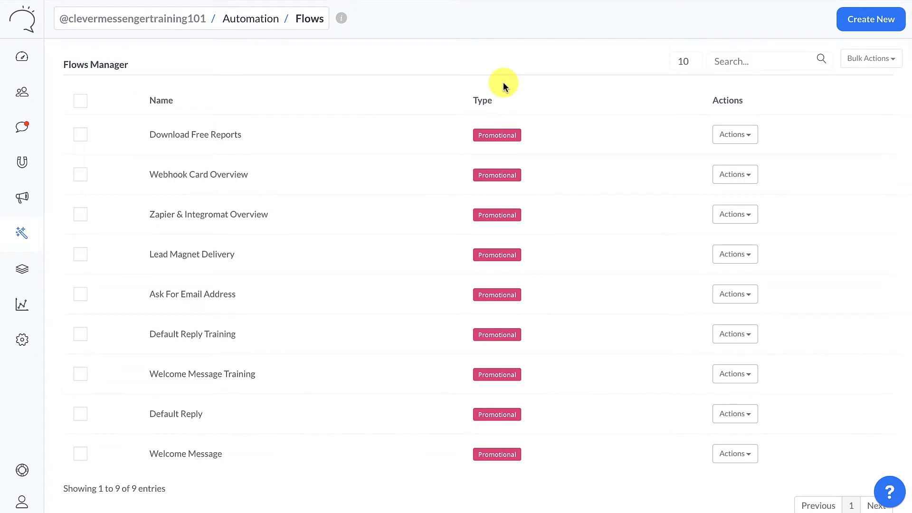
{"action": "left_click", "coordinate": [716, 295]}
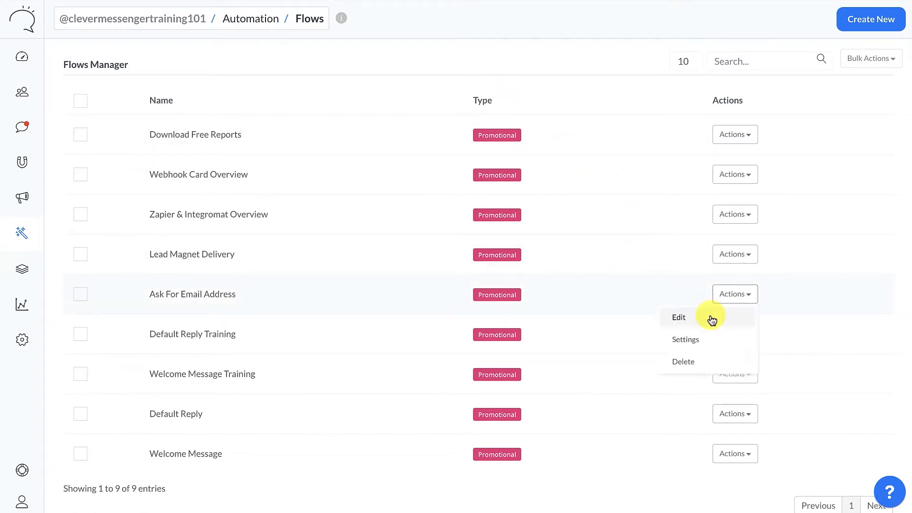
{"action": "left_click", "coordinate": [711, 318]}
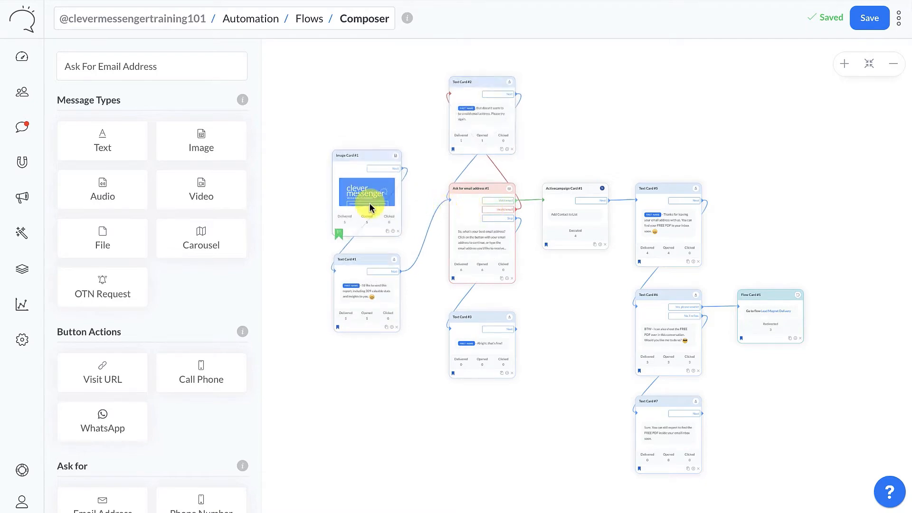
- Inspect the Click-to-Messenger Ads JSON code of the "Ask for email address #1" card and close the card
{"action": "left_click", "coordinate": [836, 64]}
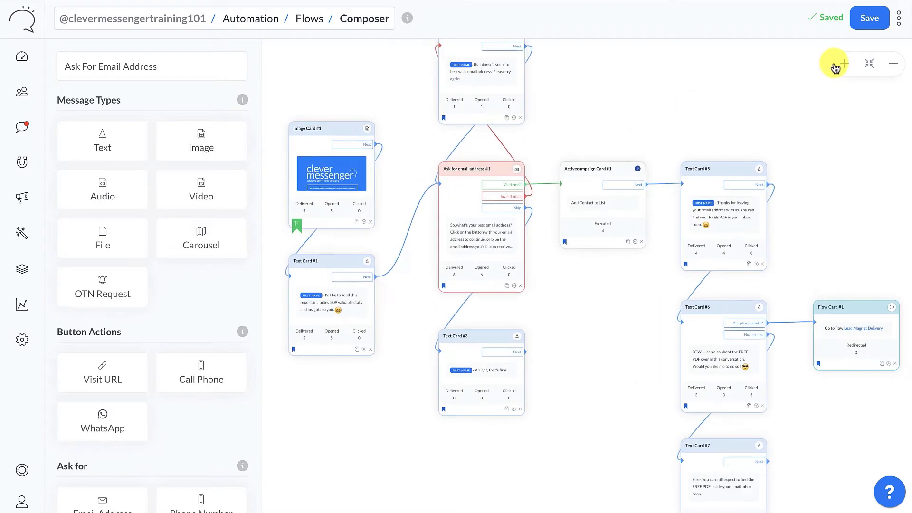
{"action": "left_click", "coordinate": [835, 65]}
{"action": "left_click_drag", "start_coordinate": [694, 92], "coordinate": [825, 118]}
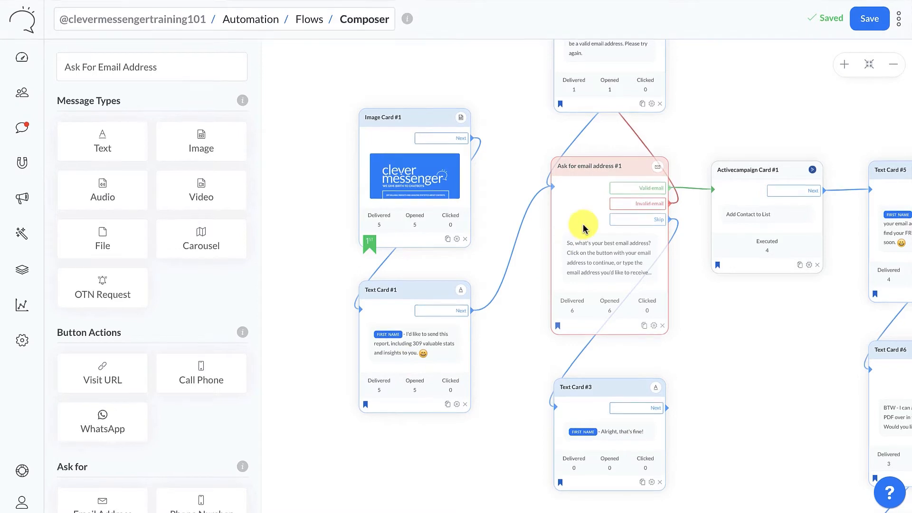
{"action": "left_click_drag", "start_coordinate": [510, 144], "coordinate": [453, 220]}
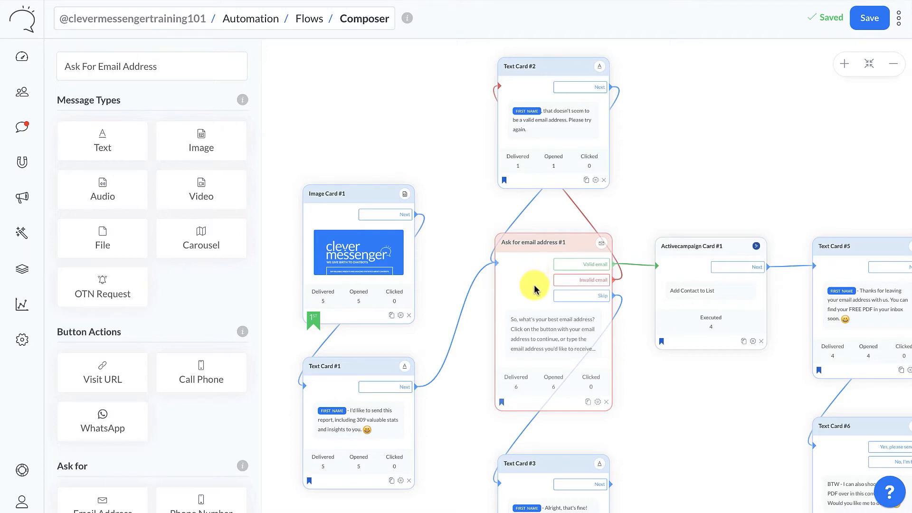
{"action": "left_click", "coordinate": [534, 289]}
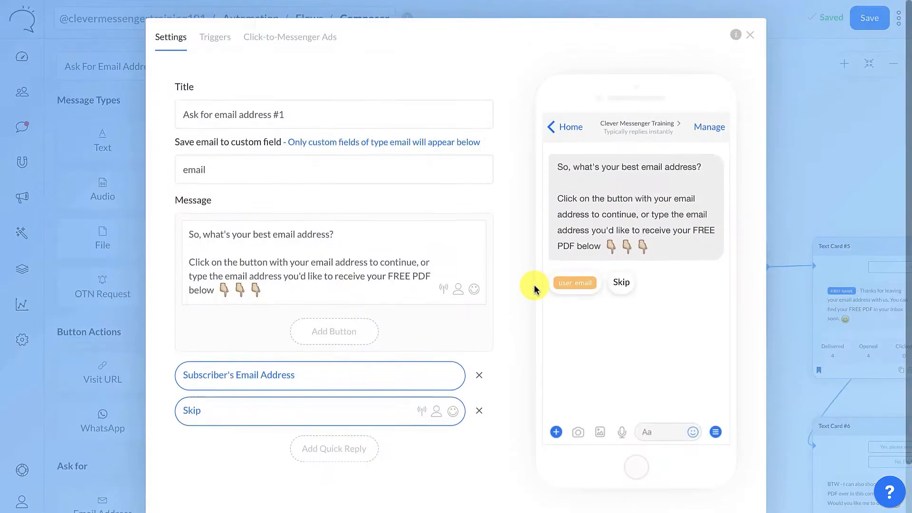
{"action": "left_click", "coordinate": [294, 42]}
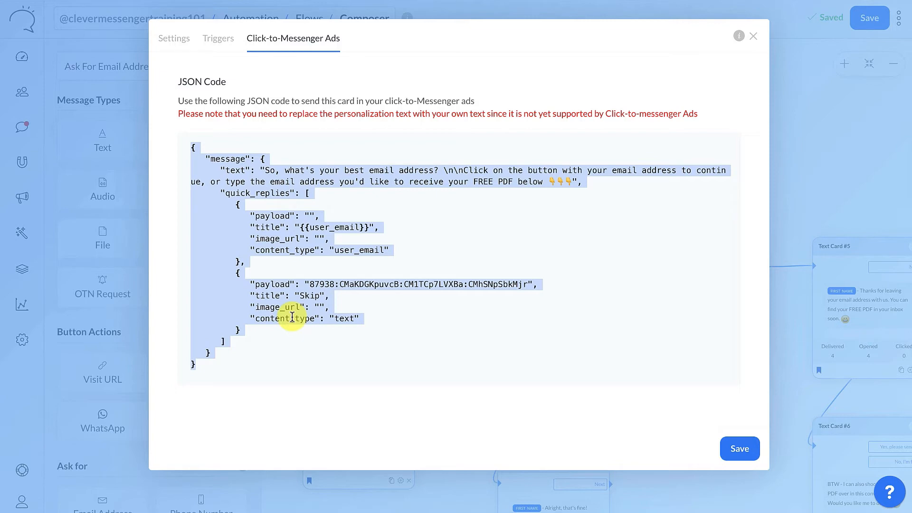
{"action": "left_click", "coordinate": [752, 36]}
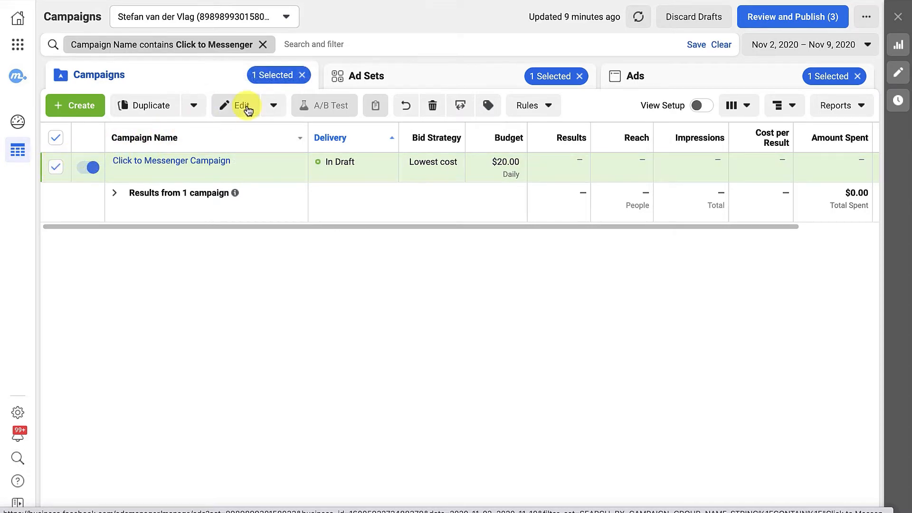
- Switch to Facebook Ads Manager, open the Click to Messenger Campaign for editing, and review its name and special ad categories
{"action": "left_click", "coordinate": [242, 105]}
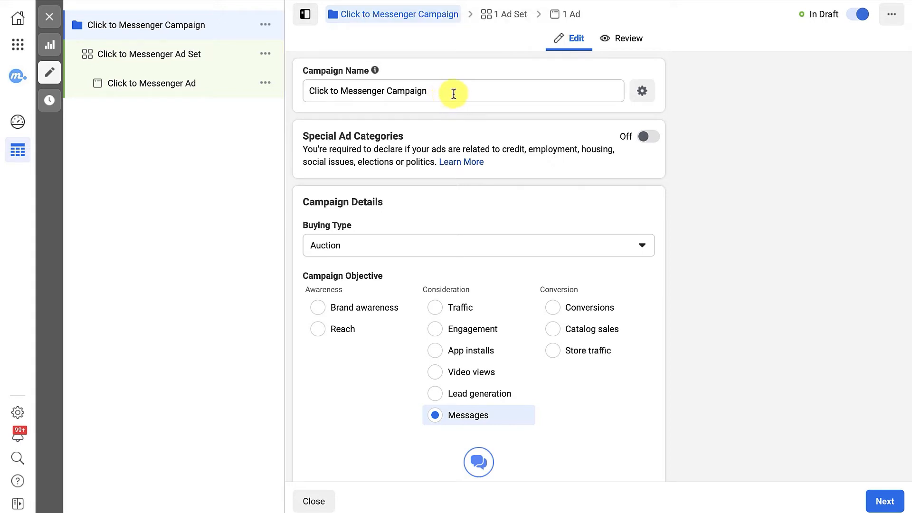
{"action": "left_click_drag", "start_coordinate": [453, 93], "coordinate": [397, 92]}
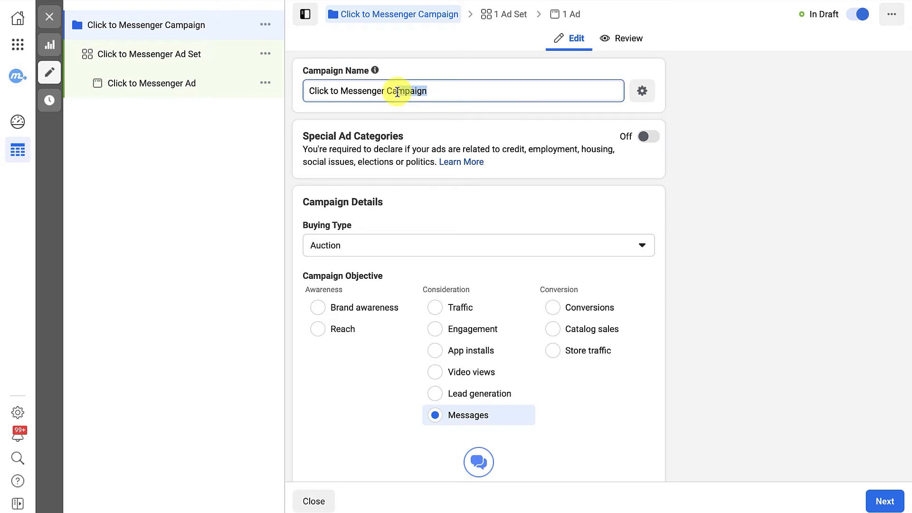
{"action": "left_click", "coordinate": [341, 91]}
{"action": "scroll", "coordinate": [407, 99], "scroll_direction": "down", "scroll_amount": 1}
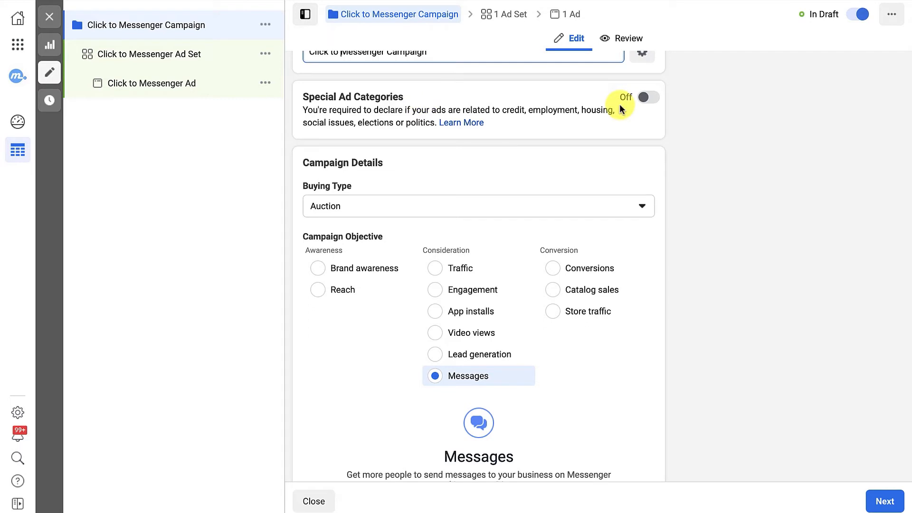
{"action": "scroll", "coordinate": [620, 108], "scroll_direction": "up", "scroll_amount": 1}
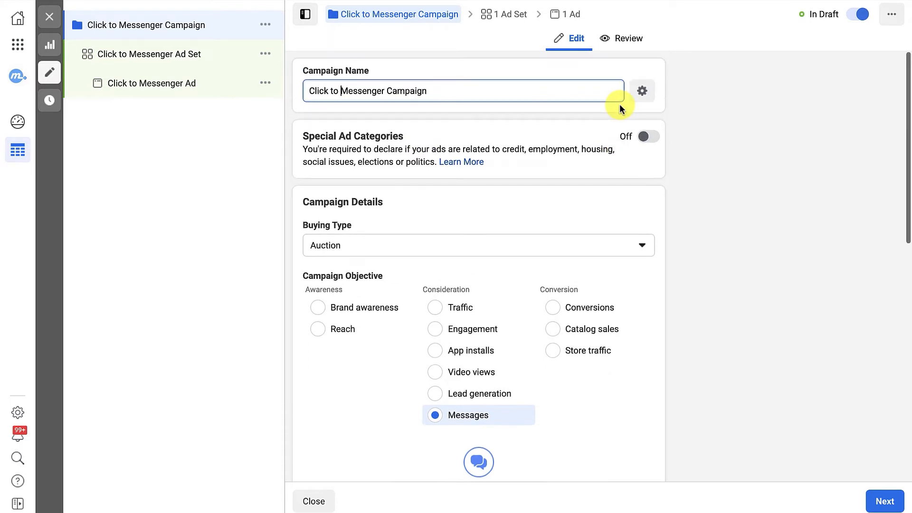
{"action": "scroll", "coordinate": [620, 107], "scroll_direction": "down", "scroll_amount": 1}
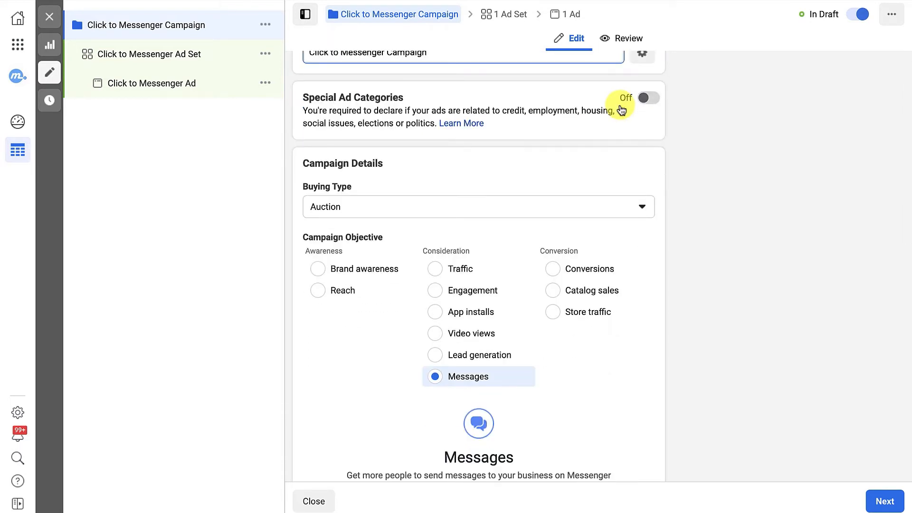
- Review the campaign's buying type, objective, A/B test and campaign budget optimization settings
{"action": "scroll", "coordinate": [589, 106], "scroll_direction": "down", "scroll_amount": 1}
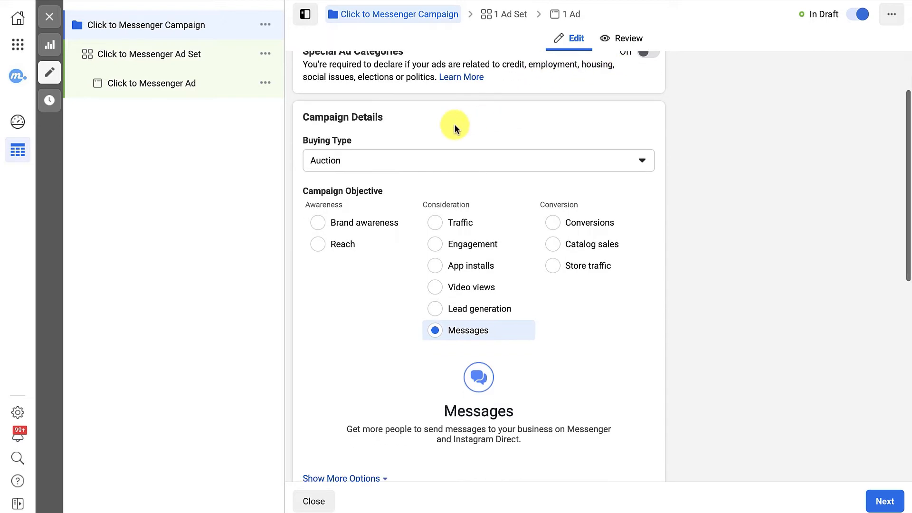
{"action": "scroll", "coordinate": [415, 130], "scroll_direction": "down", "scroll_amount": 1}
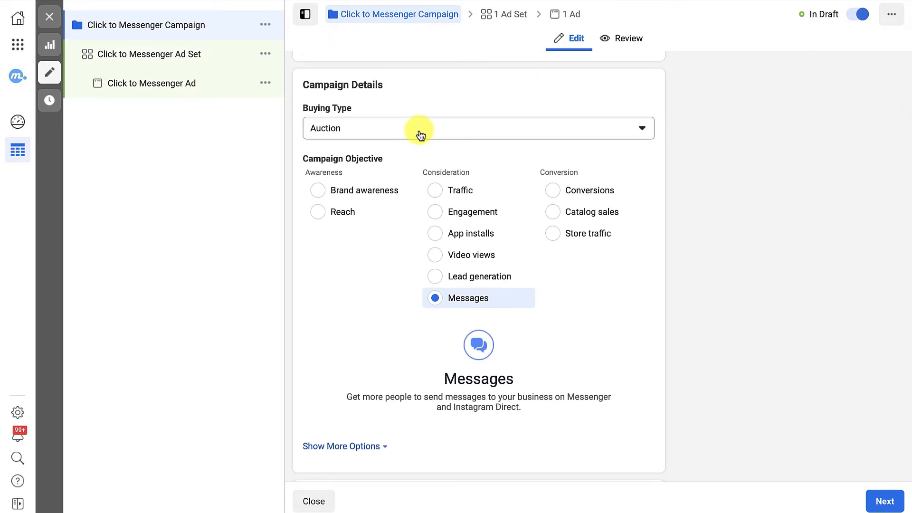
{"action": "left_click", "coordinate": [451, 137]}
{"action": "left_click", "coordinate": [450, 138]}
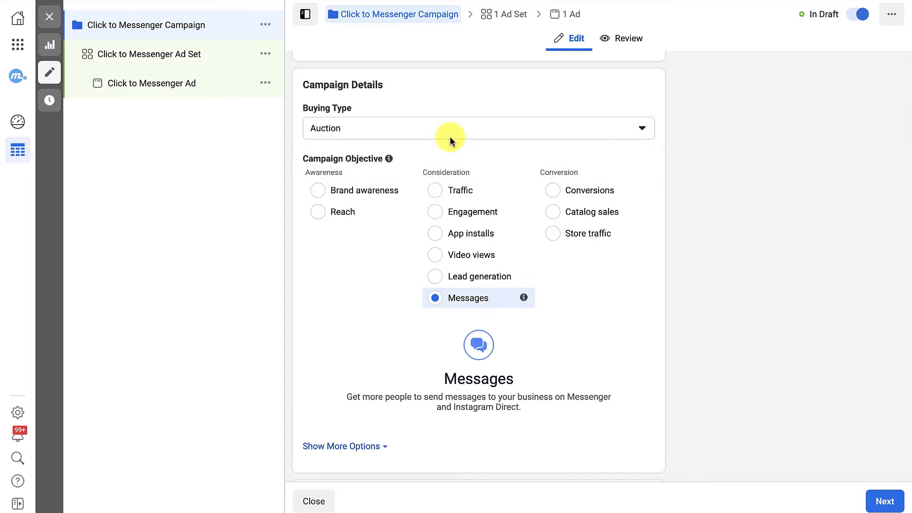
{"action": "scroll", "coordinate": [449, 136], "scroll_direction": "down", "scroll_amount": 5}
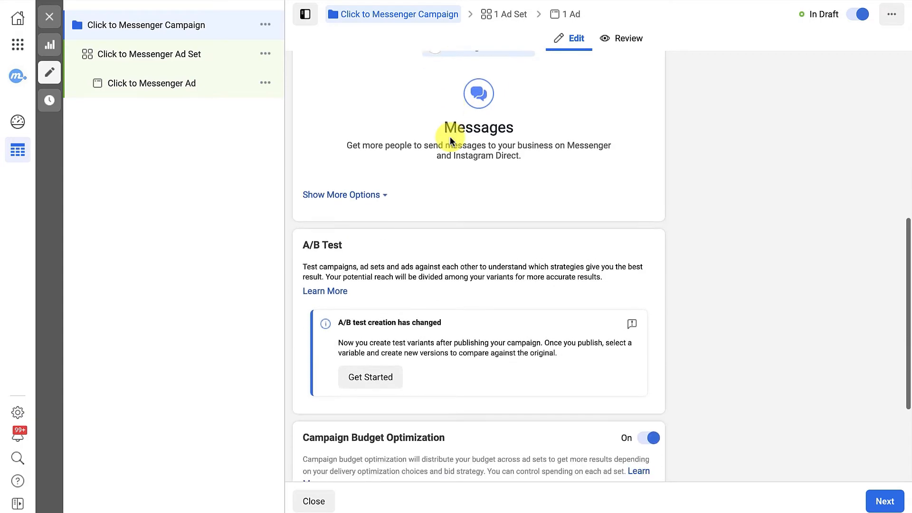
{"action": "scroll", "coordinate": [450, 141], "scroll_direction": "down", "scroll_amount": 1}
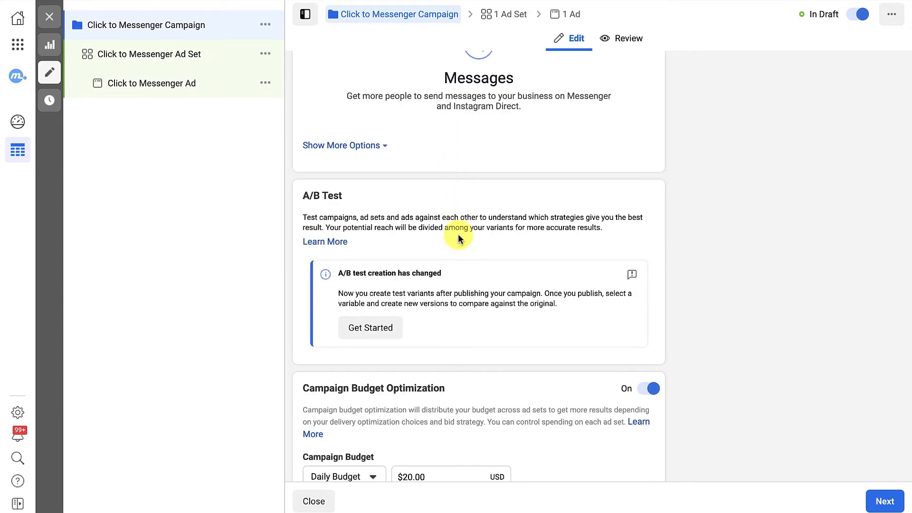
{"action": "scroll", "coordinate": [475, 242], "scroll_direction": "down", "scroll_amount": 2}
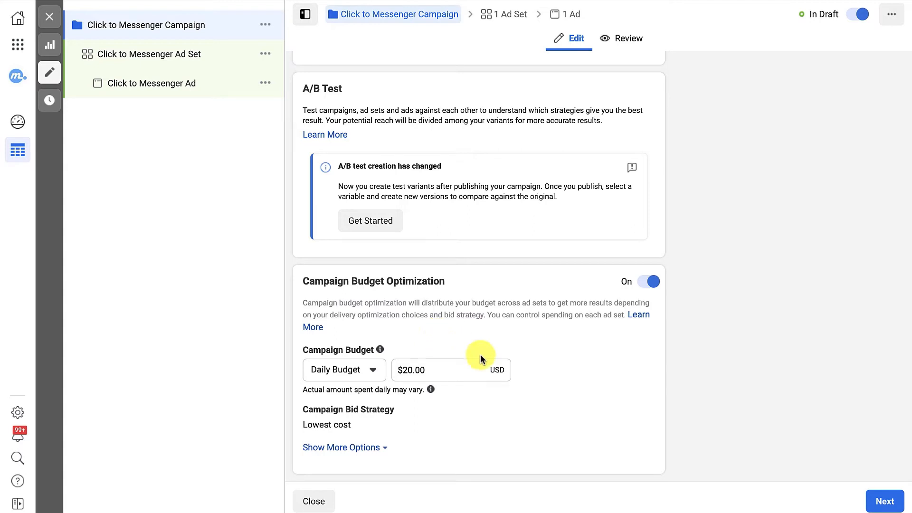
- Open the Click to Messenger Ad Set and check its Messenger destination options, keeping Click to Messenger
{"action": "left_click", "coordinate": [157, 56]}
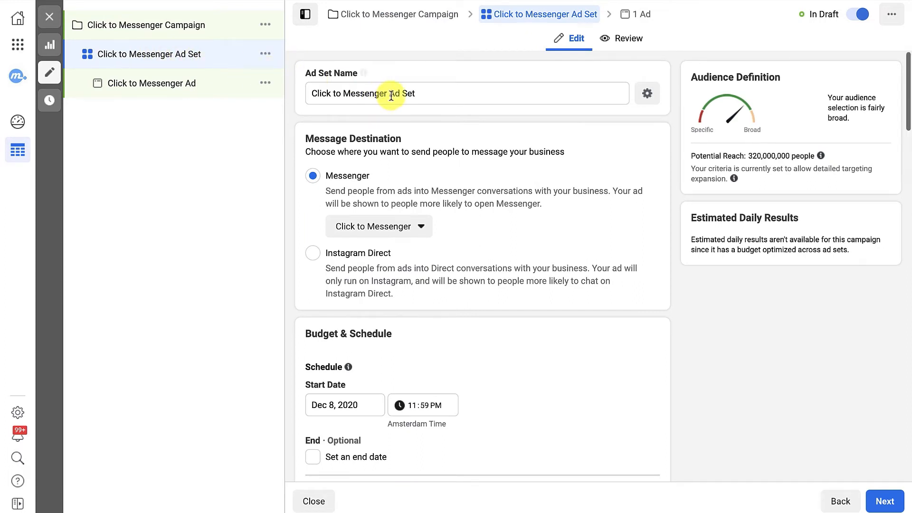
{"action": "scroll", "coordinate": [464, 93], "scroll_direction": "down", "scroll_amount": 1}
{"action": "scroll", "coordinate": [466, 95], "scroll_direction": "down", "scroll_amount": 1}
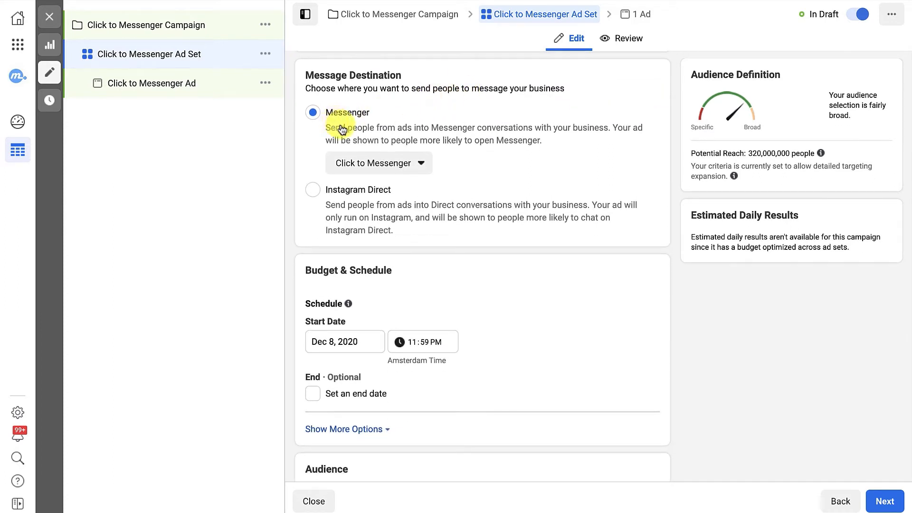
{"action": "left_click", "coordinate": [399, 164]}
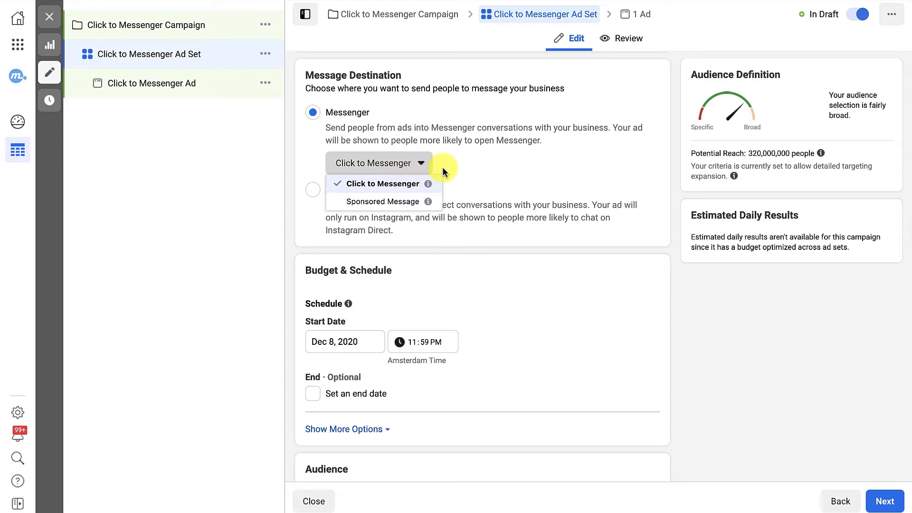
{"action": "left_click", "coordinate": [462, 171]}
- Review the ad set's budget and schedule section, including the start date and optional end date
{"action": "scroll", "coordinate": [461, 171], "scroll_direction": "down", "scroll_amount": 2}
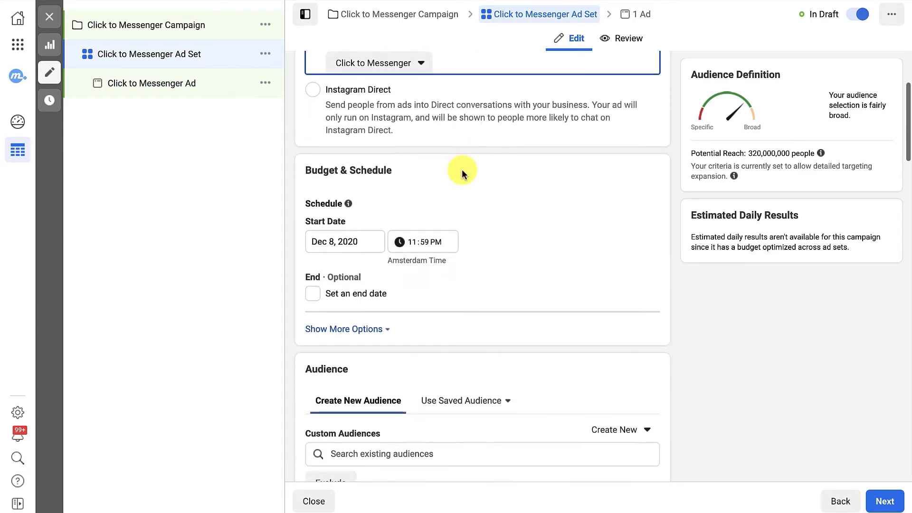
{"action": "scroll", "coordinate": [462, 170], "scroll_direction": "down", "scroll_amount": 2}
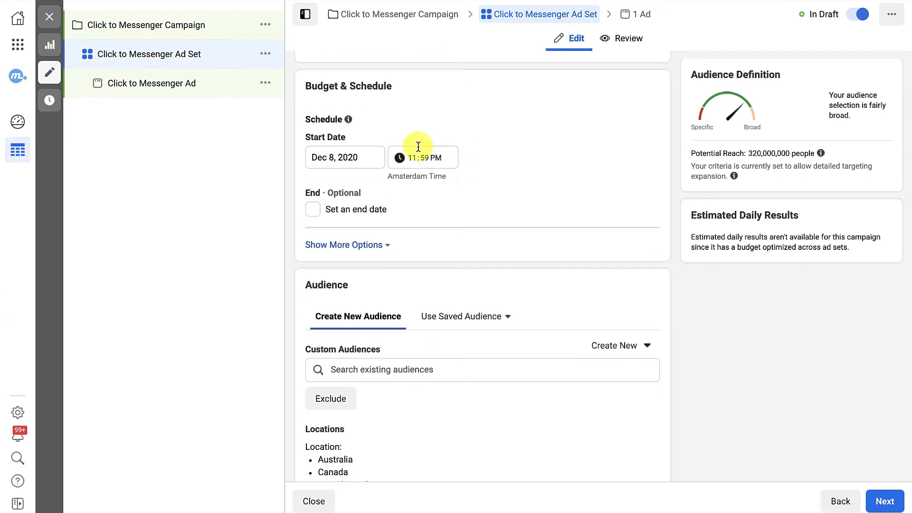
{"action": "left_click_drag", "start_coordinate": [305, 86], "coordinate": [353, 89]}
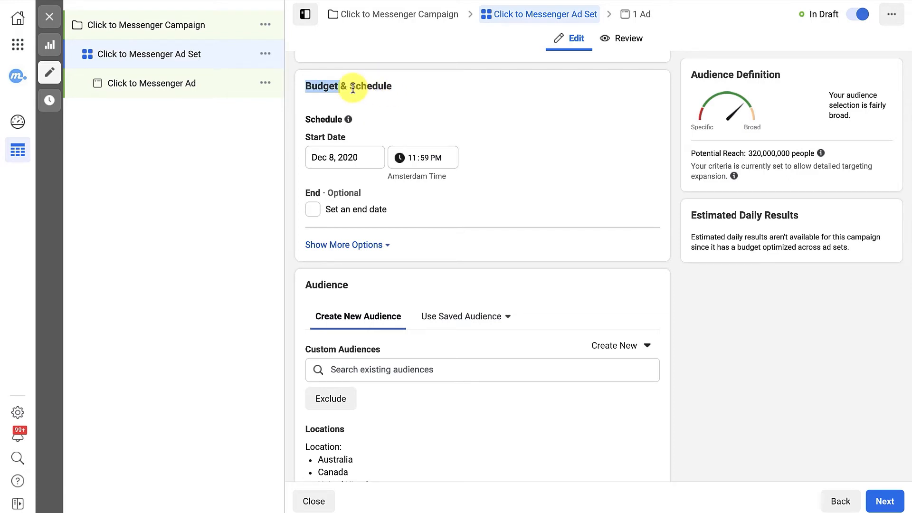
{"action": "left_click", "coordinate": [398, 83]}
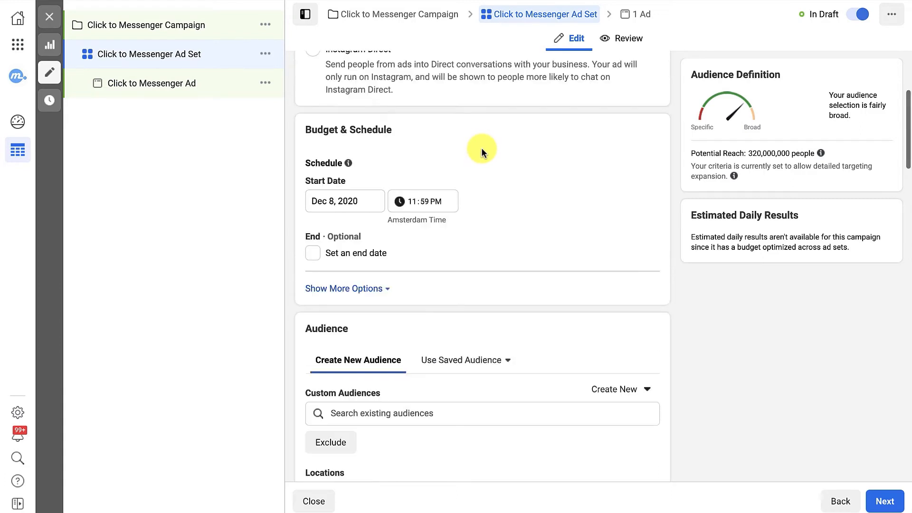
- Review the ad set's audience settings, including custom audiences, locations, age, gender, detailed targeting and languages
{"action": "scroll", "coordinate": [479, 149], "scroll_direction": "down", "scroll_amount": 5}
{"action": "scroll", "coordinate": [482, 152], "scroll_direction": "down", "scroll_amount": 2}
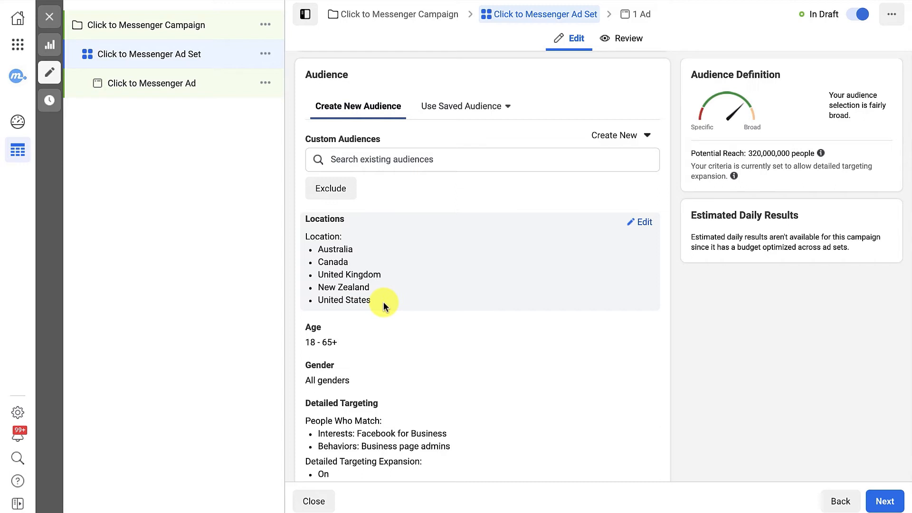
{"action": "scroll", "coordinate": [298, 220], "scroll_direction": "down", "scroll_amount": 2}
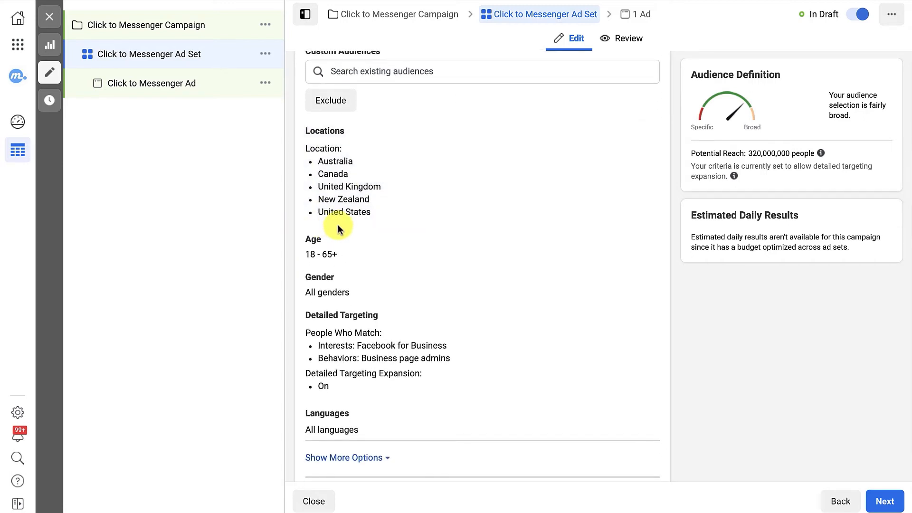
{"action": "mouse_move", "coordinate": [339, 226]}
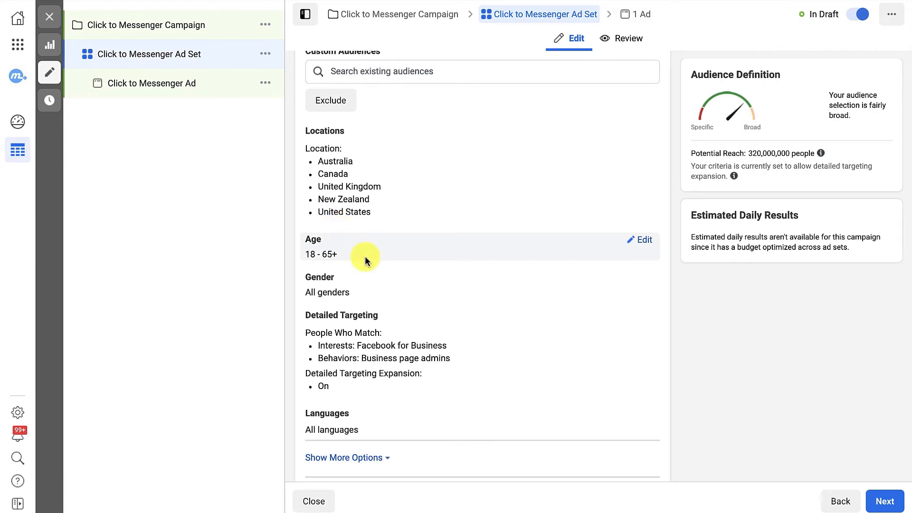
{"action": "scroll", "coordinate": [364, 256], "scroll_direction": "down", "scroll_amount": 1}
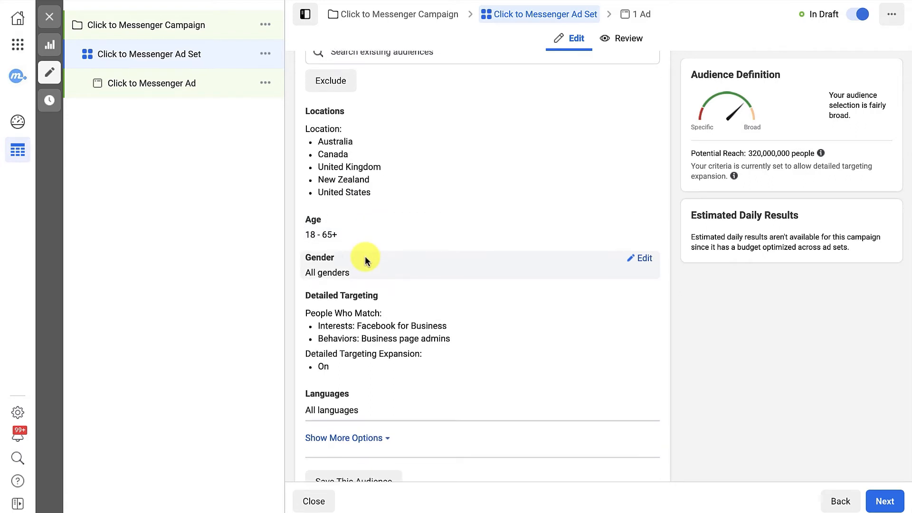
{"action": "scroll", "coordinate": [365, 255], "scroll_direction": "down", "scroll_amount": 1}
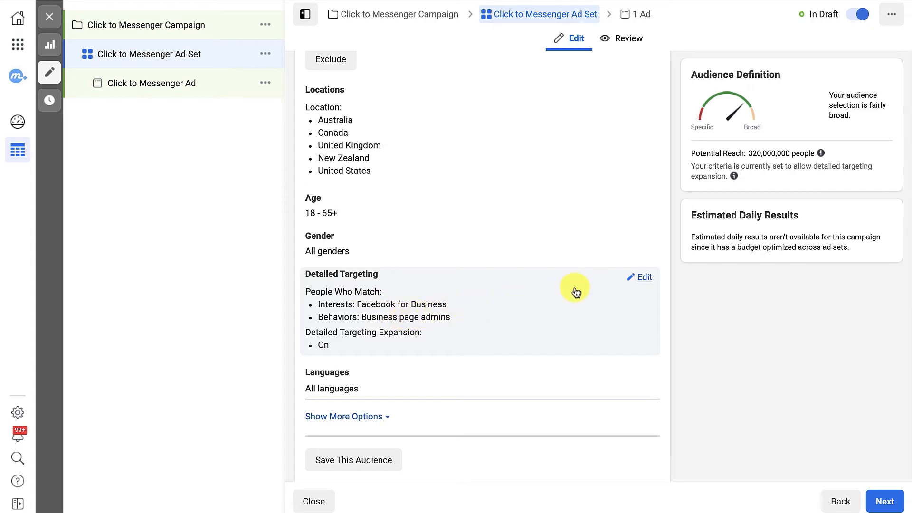
- Open the ad set's detailed targeting for editing and check its included behaviors, interests and the targeting expansion option
{"action": "left_click", "coordinate": [645, 277]}
{"action": "scroll", "coordinate": [619, 284], "scroll_direction": "down", "scroll_amount": 2}
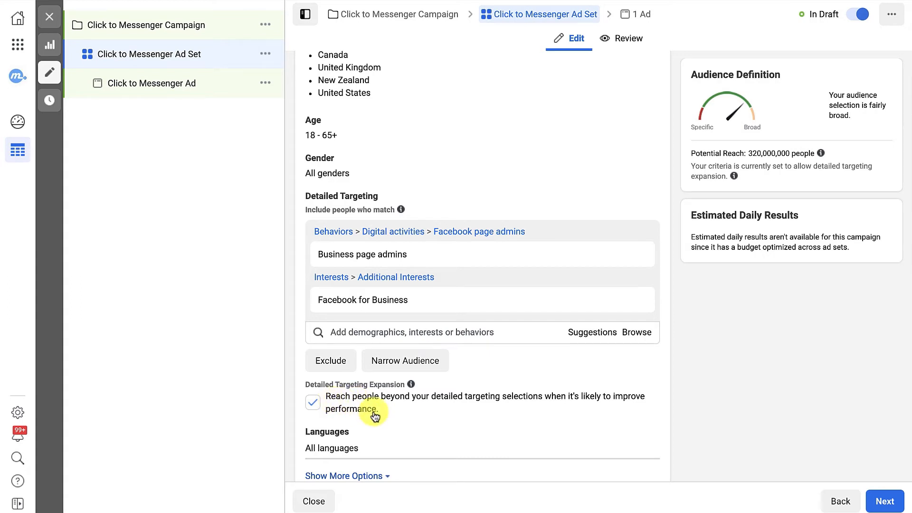
{"action": "scroll", "coordinate": [440, 414], "scroll_direction": "down", "scroll_amount": 2}
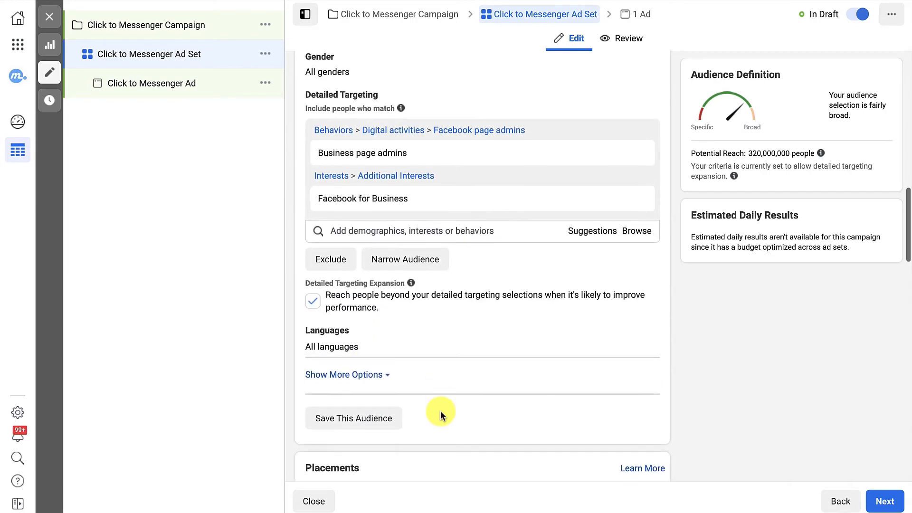
{"action": "scroll", "coordinate": [440, 411], "scroll_direction": "down", "scroll_amount": 1}
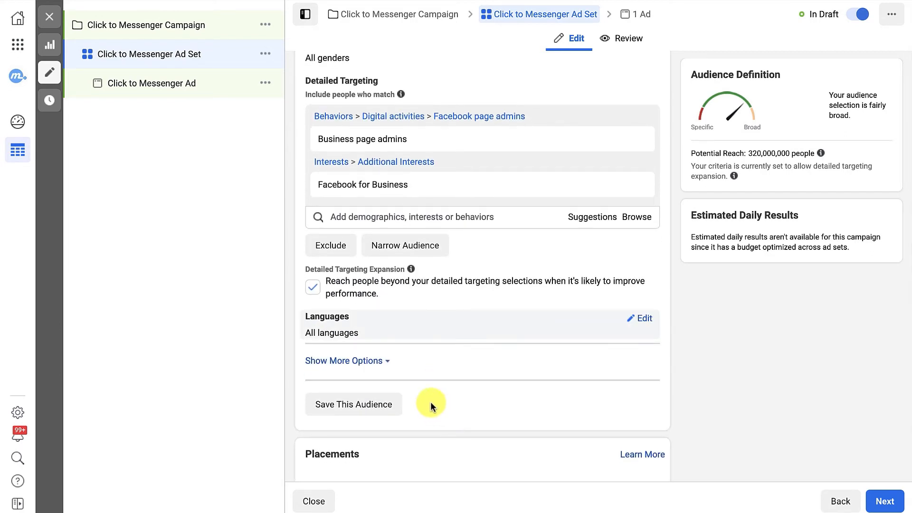
- Expand the additional audience options below Languages and check the Connections setting
{"action": "left_click", "coordinate": [379, 362]}
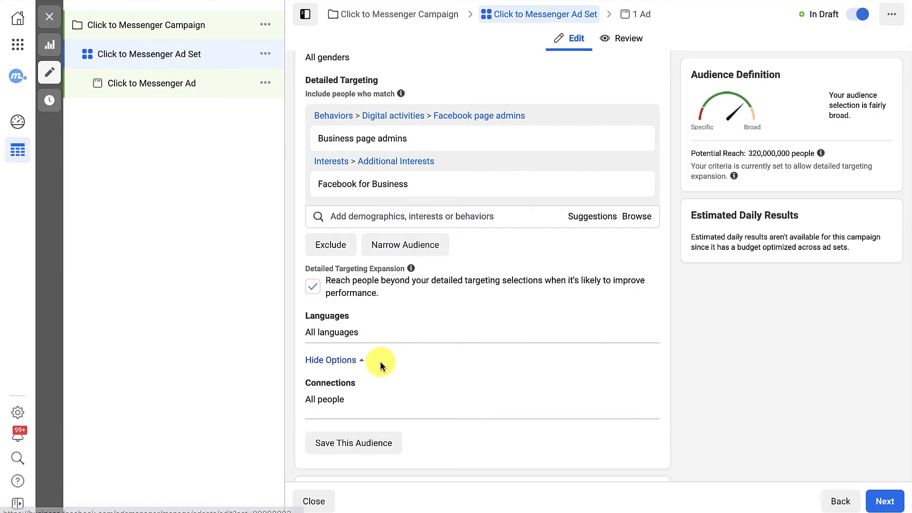
{"action": "scroll", "coordinate": [380, 364], "scroll_direction": "down", "scroll_amount": 1}
{"action": "scroll", "coordinate": [401, 346], "scroll_direction": "up", "scroll_amount": 3}
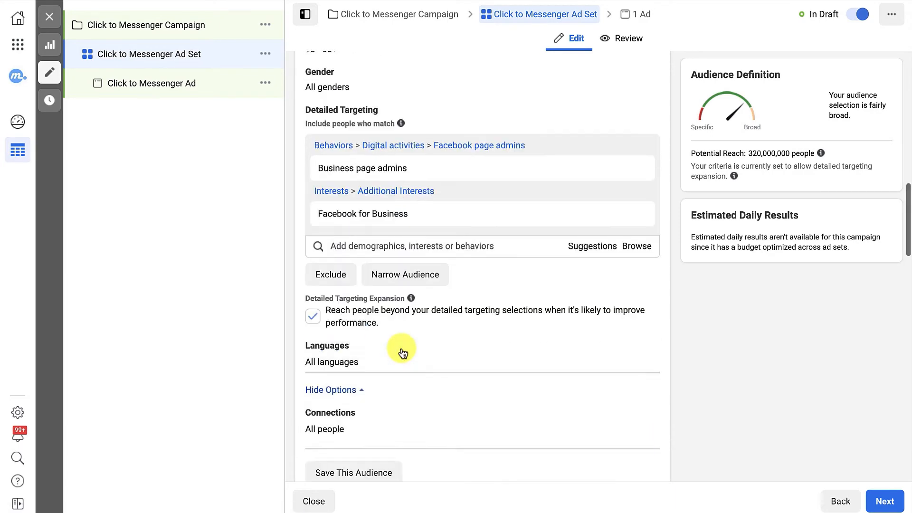
{"action": "scroll", "coordinate": [401, 347], "scroll_direction": "down", "scroll_amount": 2}
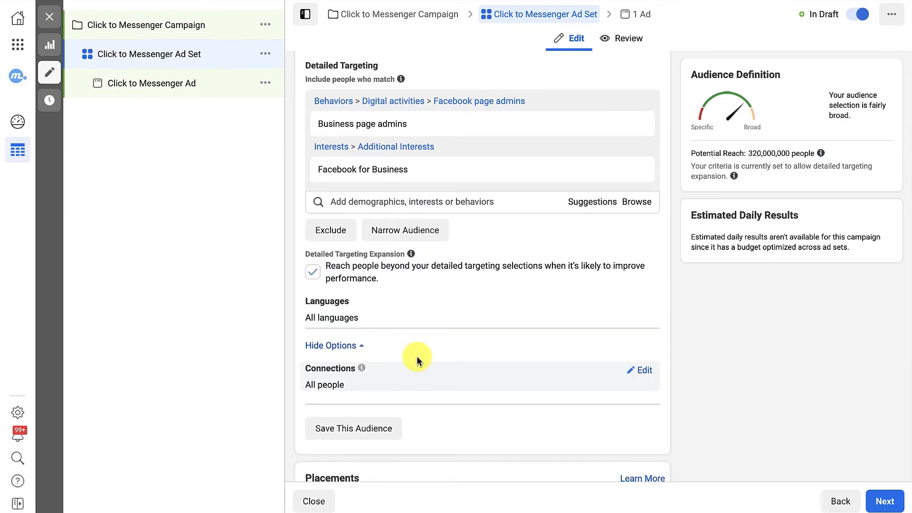
- Review the audience section again, from custom audiences and locations through age and gender to detailed targeting
{"action": "scroll", "coordinate": [418, 359], "scroll_direction": "up", "scroll_amount": 9}
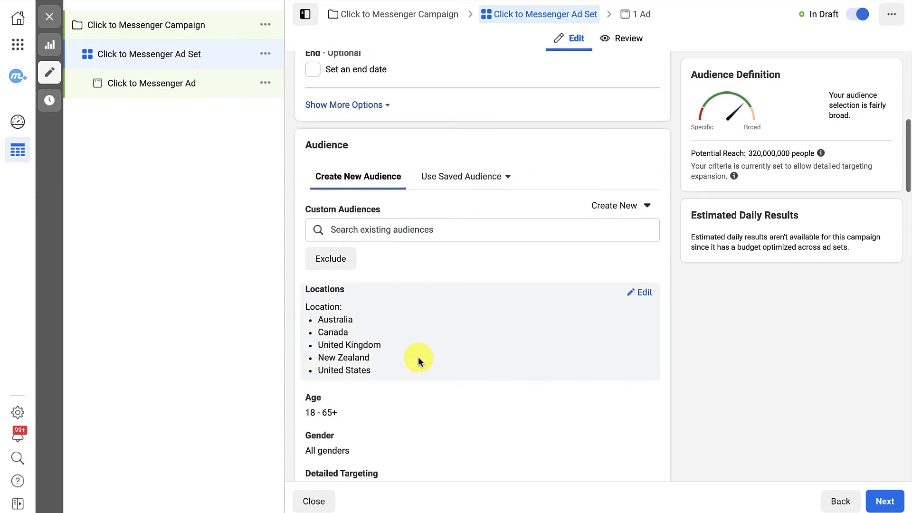
{"action": "scroll", "coordinate": [418, 359], "scroll_direction": "down", "scroll_amount": 1}
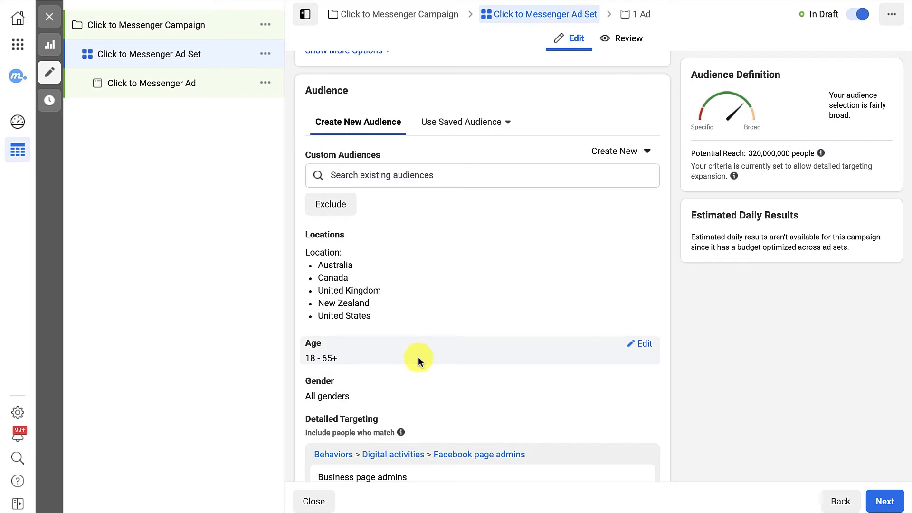
{"action": "scroll", "coordinate": [417, 357], "scroll_direction": "down", "scroll_amount": 1}
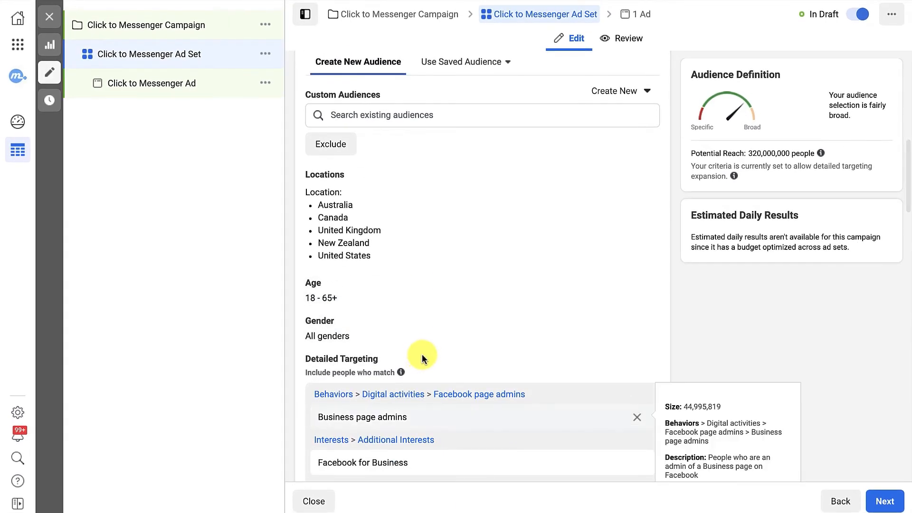
{"action": "scroll", "coordinate": [455, 329], "scroll_direction": "up", "scroll_amount": 1}
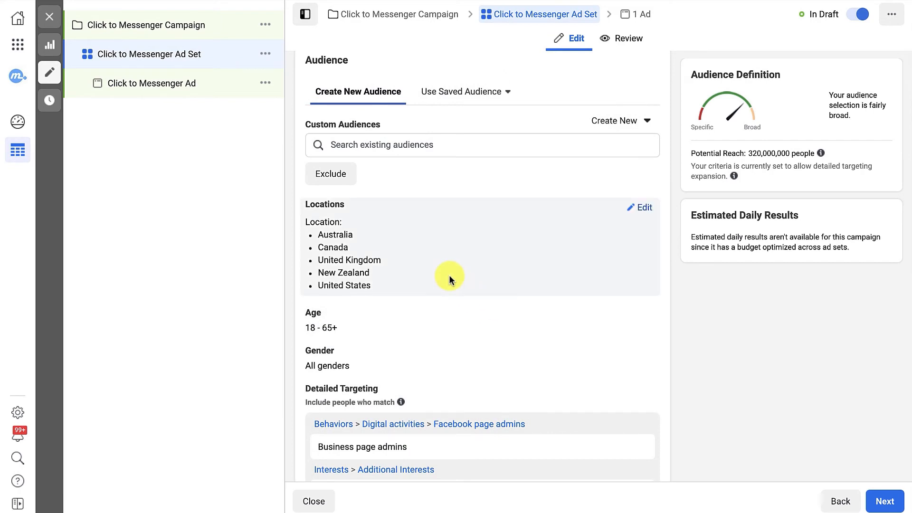
{"action": "scroll", "coordinate": [449, 275], "scroll_direction": "up", "scroll_amount": 1}
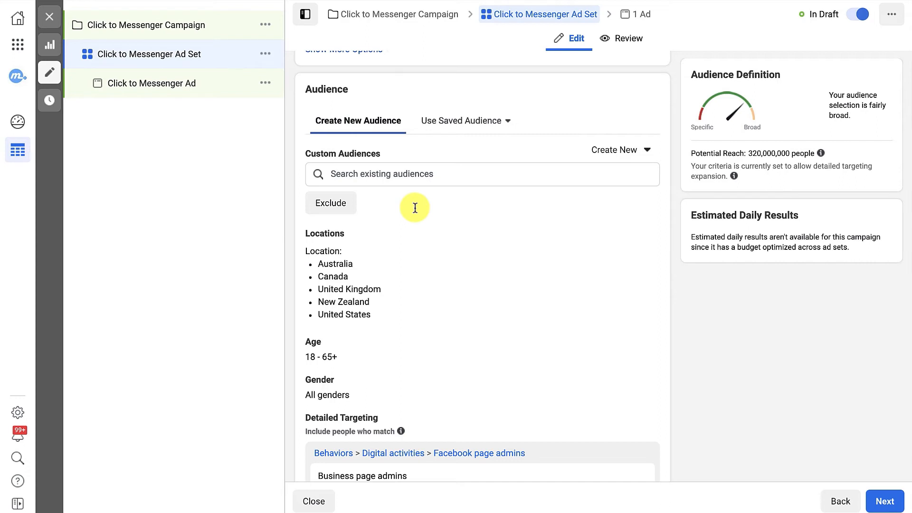
{"action": "scroll", "coordinate": [414, 208], "scroll_direction": "down", "scroll_amount": 3}
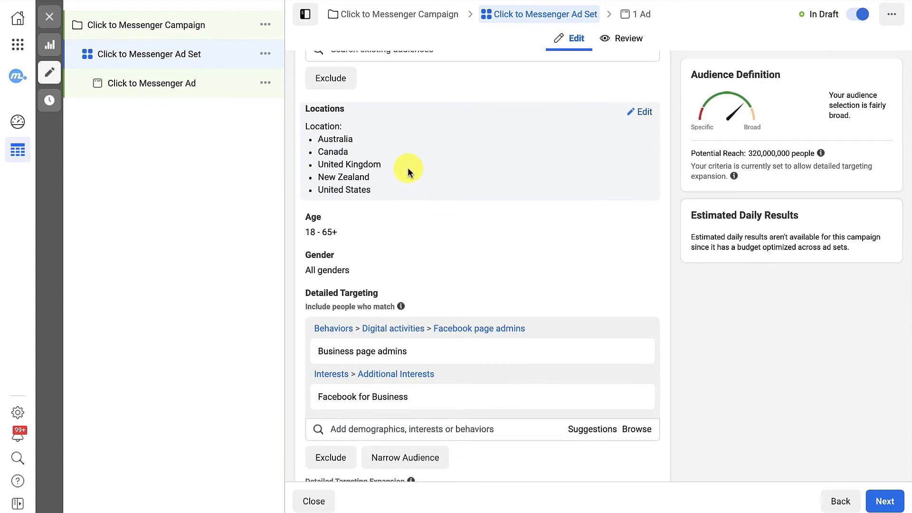
- Examine the ad set's manual placements, including devices, platforms, asset customization and the selected feeds and stories placements
{"action": "scroll", "coordinate": [405, 150], "scroll_direction": "down", "scroll_amount": 10}
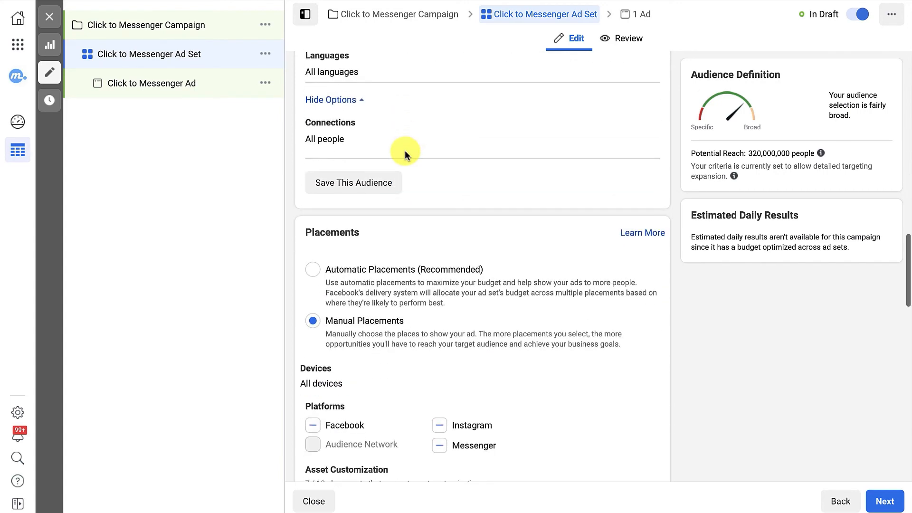
{"action": "scroll", "coordinate": [404, 150], "scroll_direction": "down", "scroll_amount": 1}
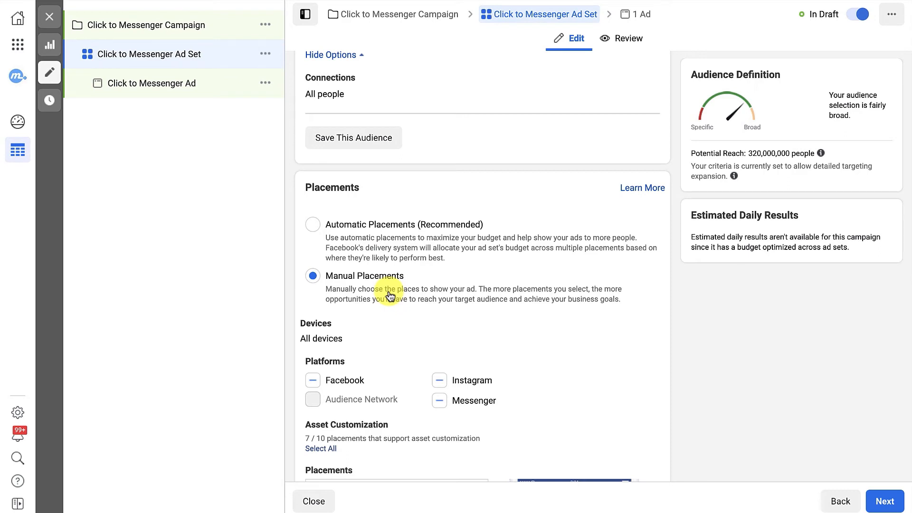
{"action": "scroll", "coordinate": [434, 289], "scroll_direction": "down", "scroll_amount": 4}
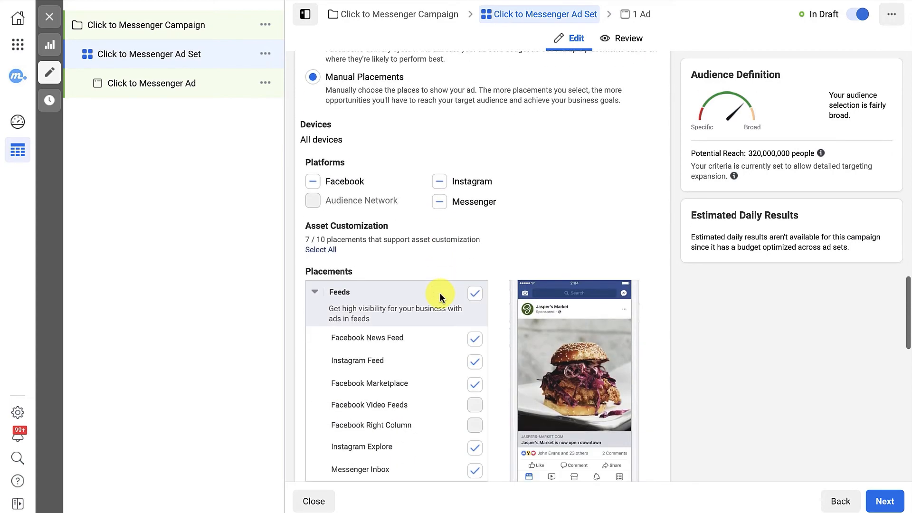
{"action": "scroll", "coordinate": [440, 297], "scroll_direction": "down", "scroll_amount": 5}
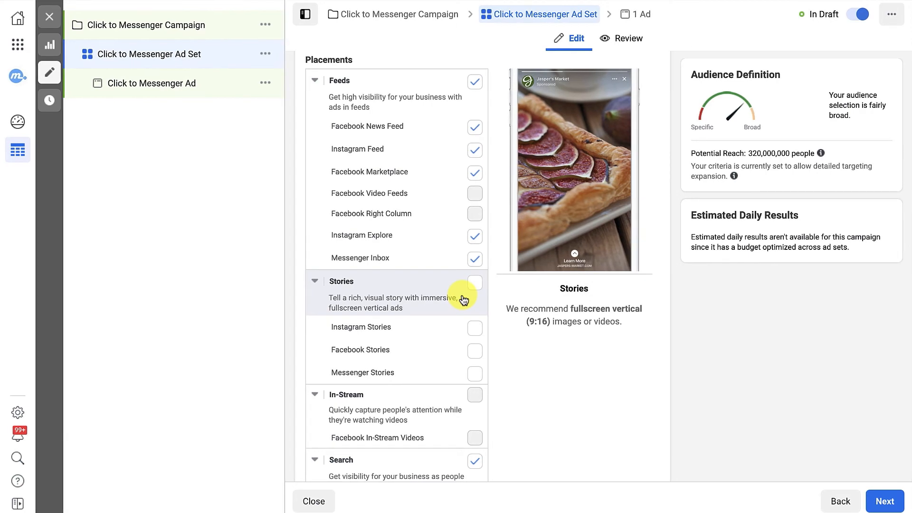
{"action": "scroll", "coordinate": [463, 299], "scroll_direction": "up", "scroll_amount": 9}
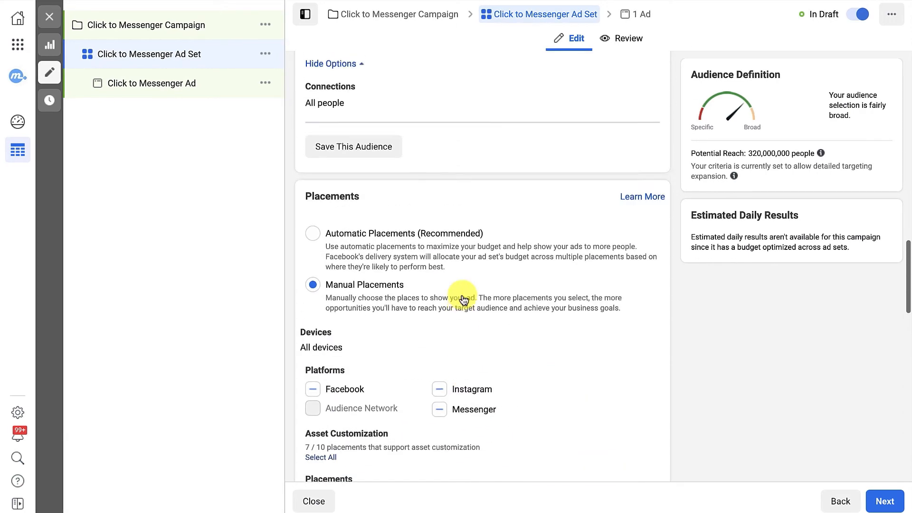
{"action": "scroll", "coordinate": [408, 278], "scroll_direction": "down", "scroll_amount": 5}
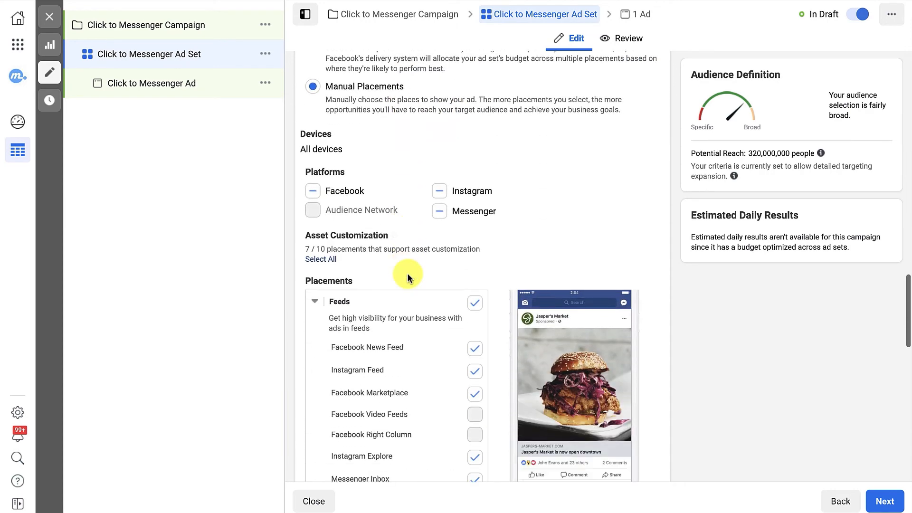
{"action": "scroll", "coordinate": [497, 271], "scroll_direction": "down", "scroll_amount": 2}
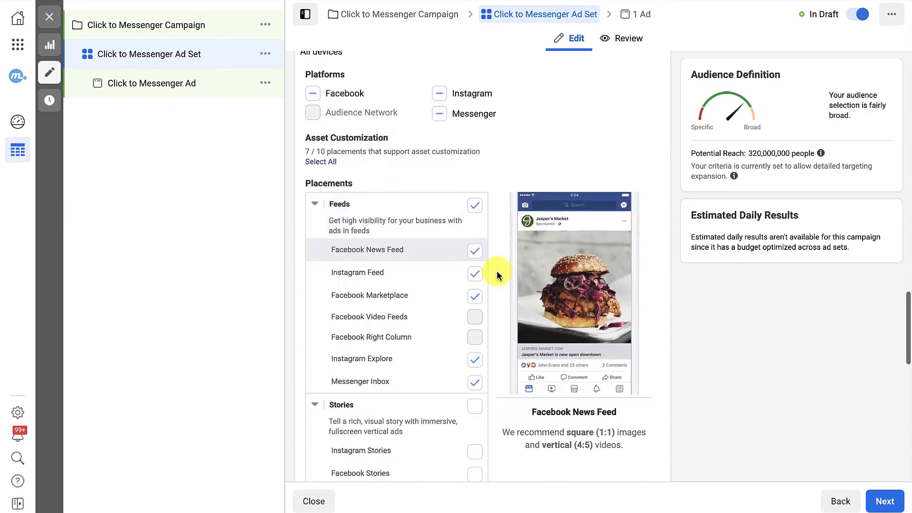
{"action": "scroll", "coordinate": [497, 270], "scroll_direction": "up", "scroll_amount": 4}
{"action": "scroll", "coordinate": [497, 271], "scroll_direction": "down", "scroll_amount": 1}
{"action": "scroll", "coordinate": [497, 269], "scroll_direction": "down", "scroll_amount": 5}
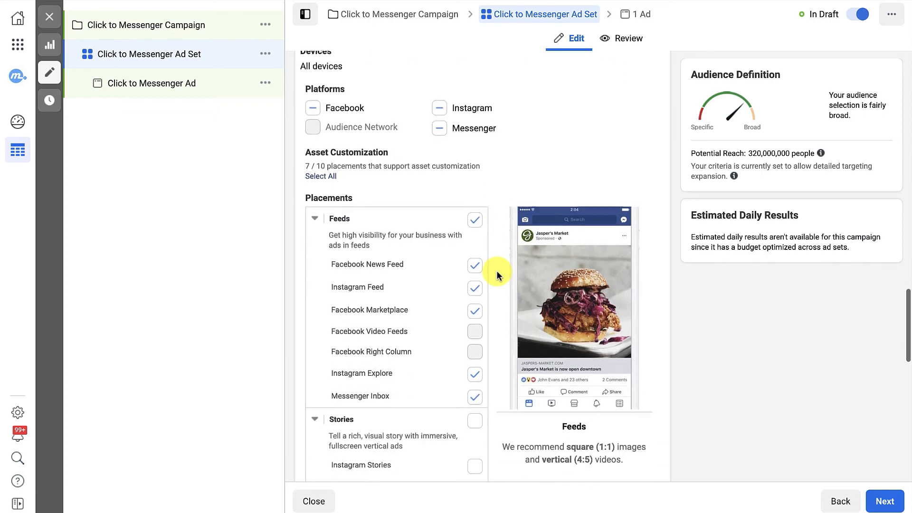
- Check the remaining placement groups and the ad set's Optimization & Delivery settings
{"action": "scroll", "coordinate": [497, 275], "scroll_direction": "down", "scroll_amount": 2}
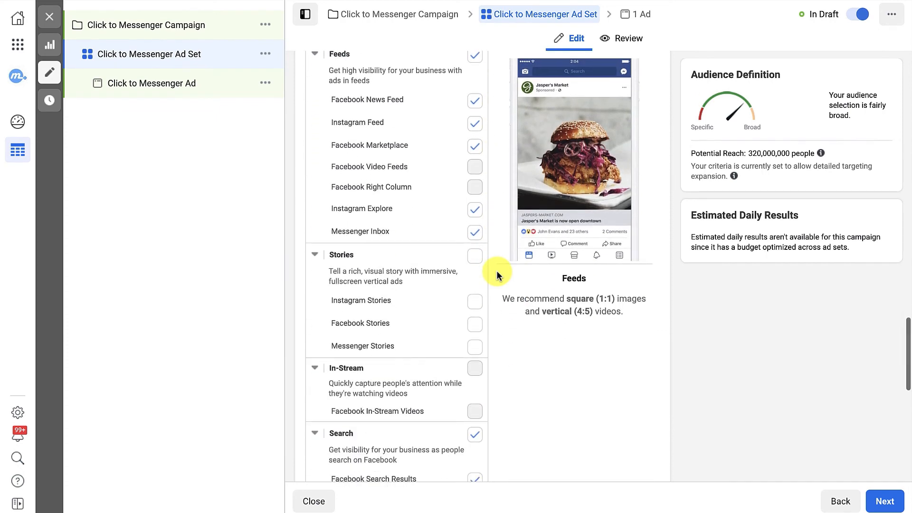
{"action": "scroll", "coordinate": [497, 274], "scroll_direction": "down", "scroll_amount": 10}
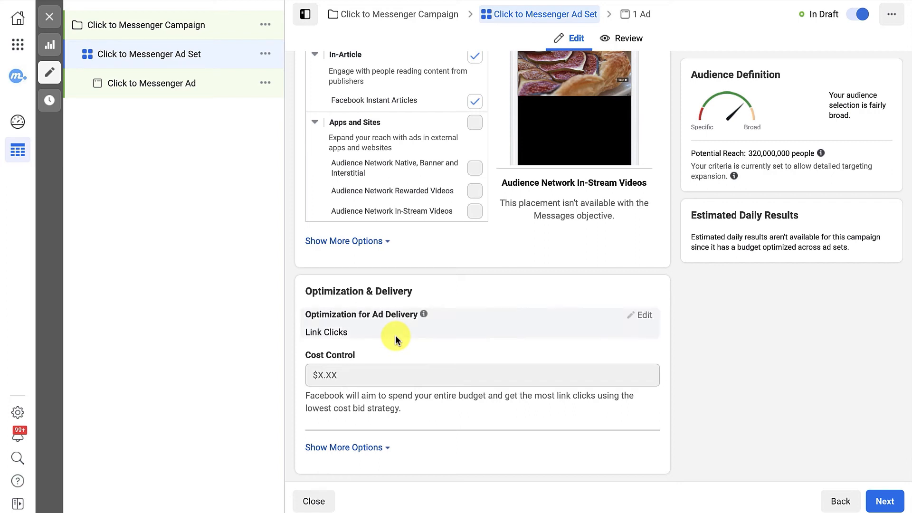
{"action": "scroll", "coordinate": [397, 335], "scroll_direction": "up", "scroll_amount": 10}
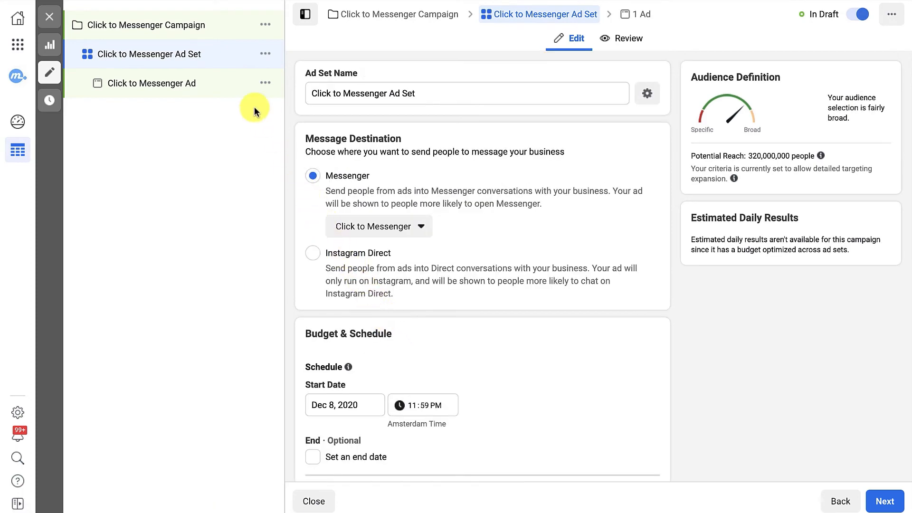
- Open the Click to Messenger Ad and check its ad name and identity settings
{"action": "left_click", "coordinate": [190, 85]}
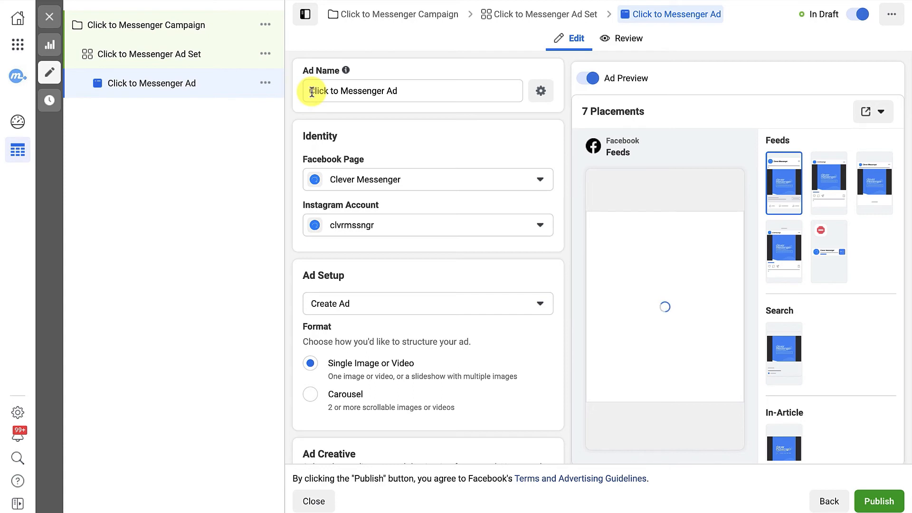
{"action": "left_click_drag", "start_coordinate": [312, 90], "coordinate": [401, 92]}
{"action": "left_click", "coordinate": [405, 92]}
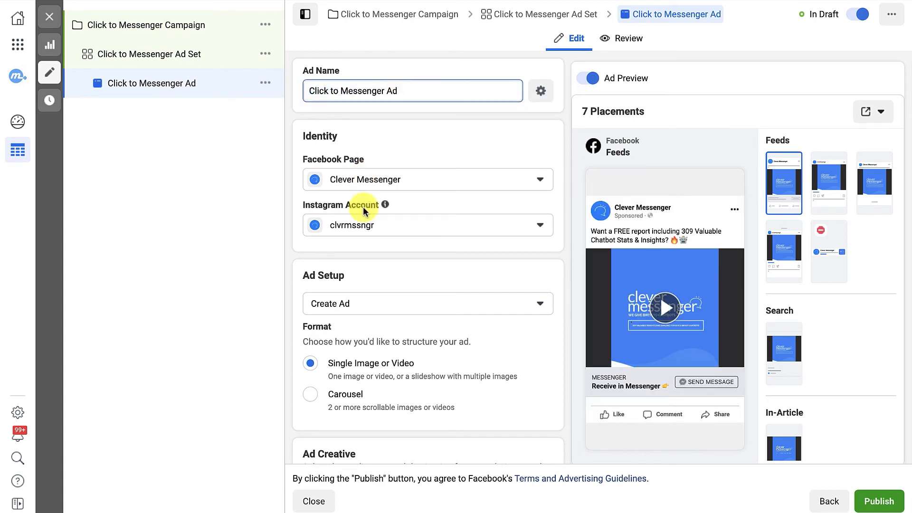
- Check the Ad Setup choices and available formats, keeping Create Ad as the setup
{"action": "scroll", "coordinate": [364, 211], "scroll_direction": "down", "scroll_amount": 2}
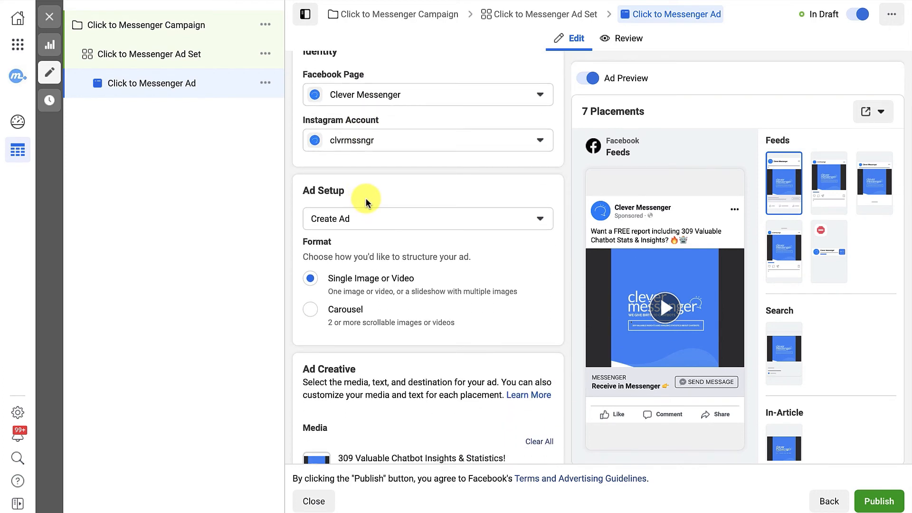
{"action": "left_click", "coordinate": [375, 221]}
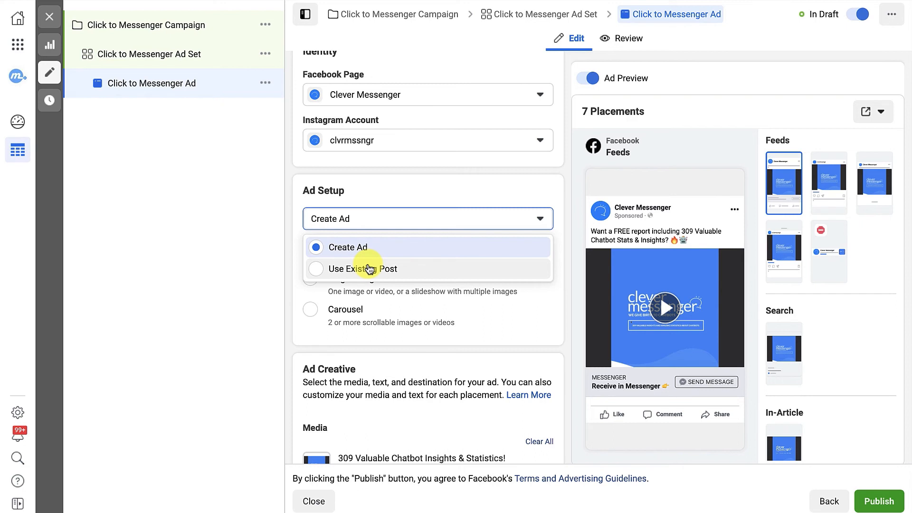
{"action": "left_click", "coordinate": [445, 253]}
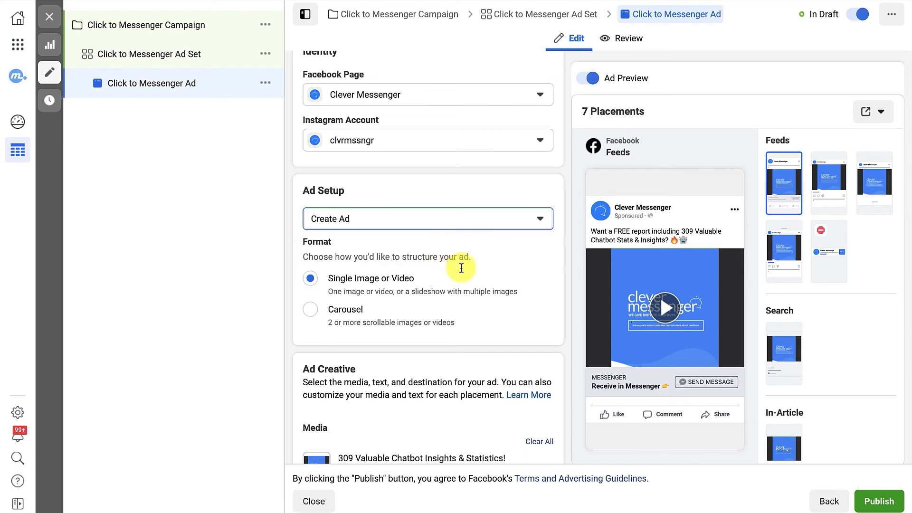
{"action": "scroll", "coordinate": [442, 261], "scroll_direction": "down", "scroll_amount": 1}
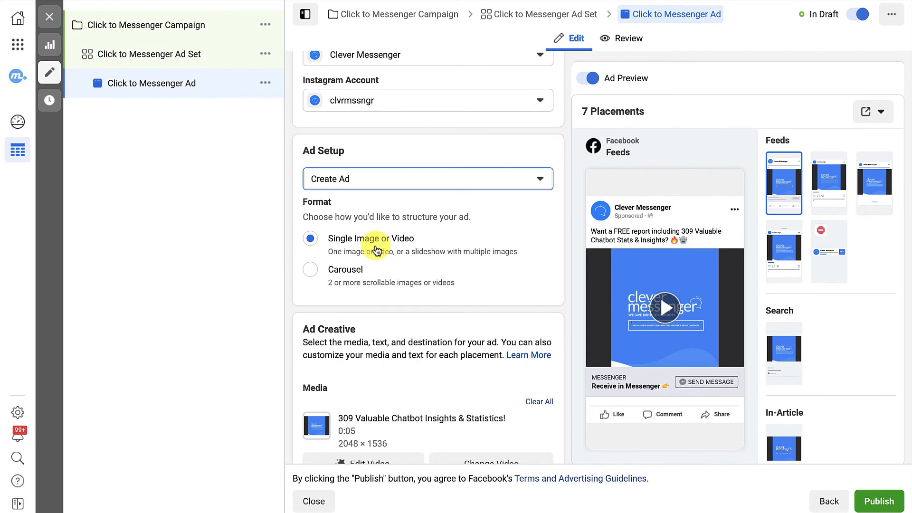
- Review the Ad Creative section, including the video, placement editing, primary text, headline and description
{"action": "scroll", "coordinate": [376, 250], "scroll_direction": "down", "scroll_amount": 2}
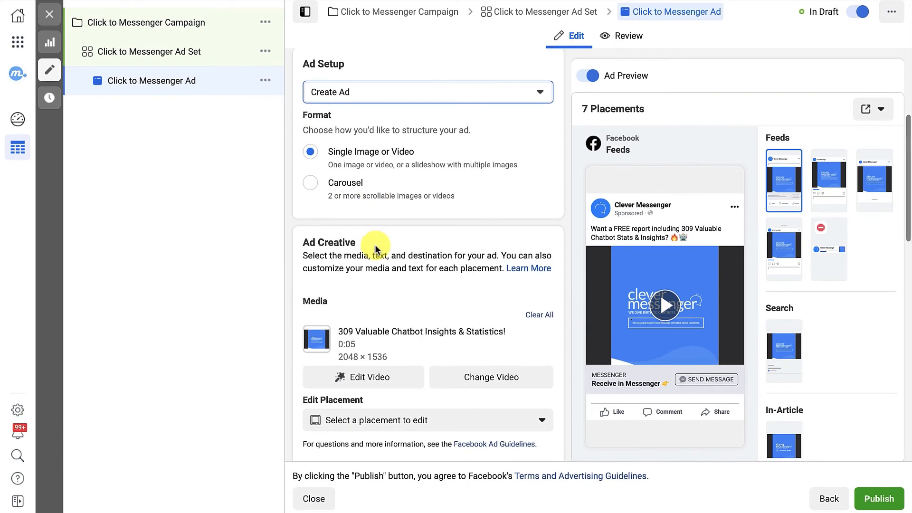
{"action": "scroll", "coordinate": [375, 249], "scroll_direction": "down", "scroll_amount": 2}
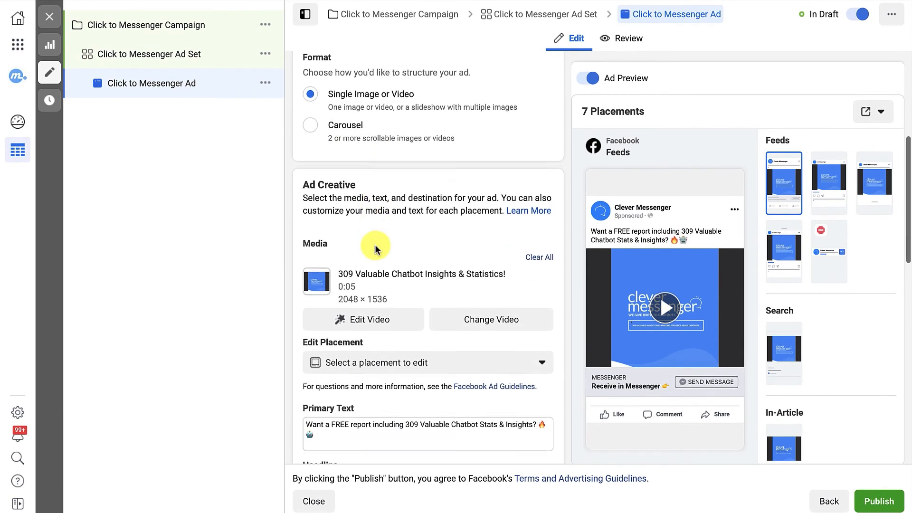
{"action": "scroll", "coordinate": [375, 249], "scroll_direction": "down", "scroll_amount": 2}
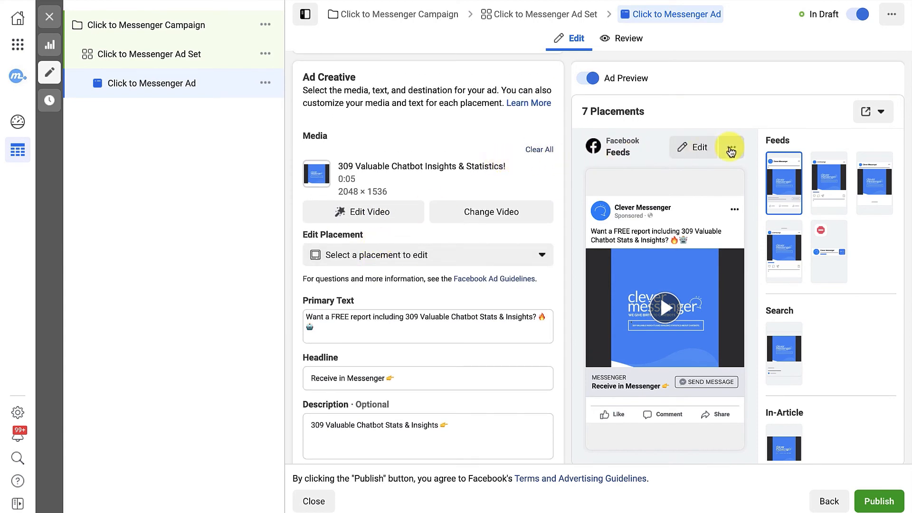
- Expand the Facebook Feeds ad preview and view it as Desktop News Feed
{"action": "left_click", "coordinate": [731, 148]}
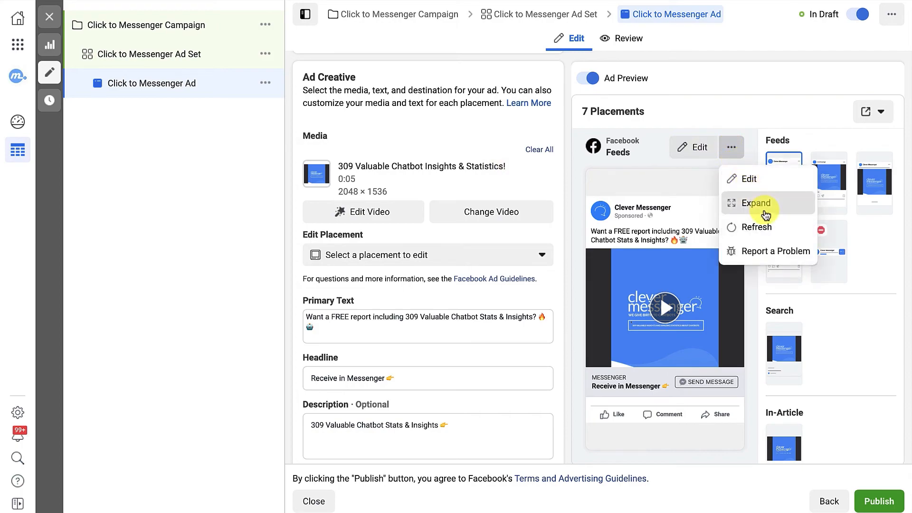
{"action": "left_click", "coordinate": [755, 202]}
{"action": "left_click", "coordinate": [558, 164]}
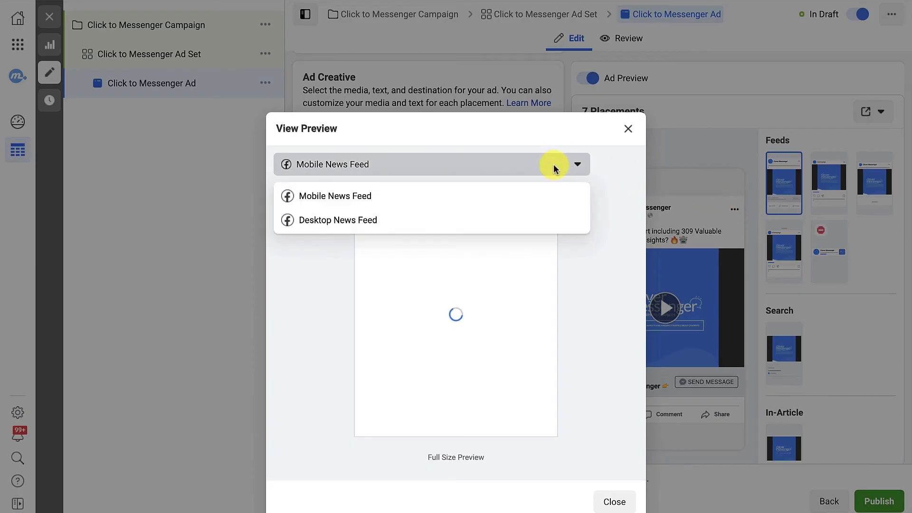
{"action": "left_click", "coordinate": [520, 216]}
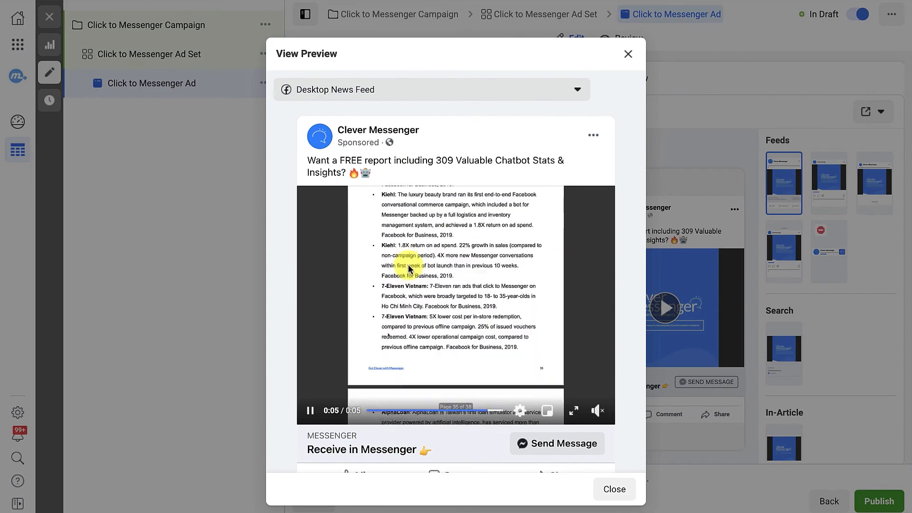
- Examine the full Desktop News Feed preview, including its video, headline and Send Message button, and close the preview
{"action": "scroll", "coordinate": [409, 268], "scroll_direction": "down", "scroll_amount": 2}
{"action": "scroll", "coordinate": [409, 269], "scroll_direction": "up", "scroll_amount": 2}
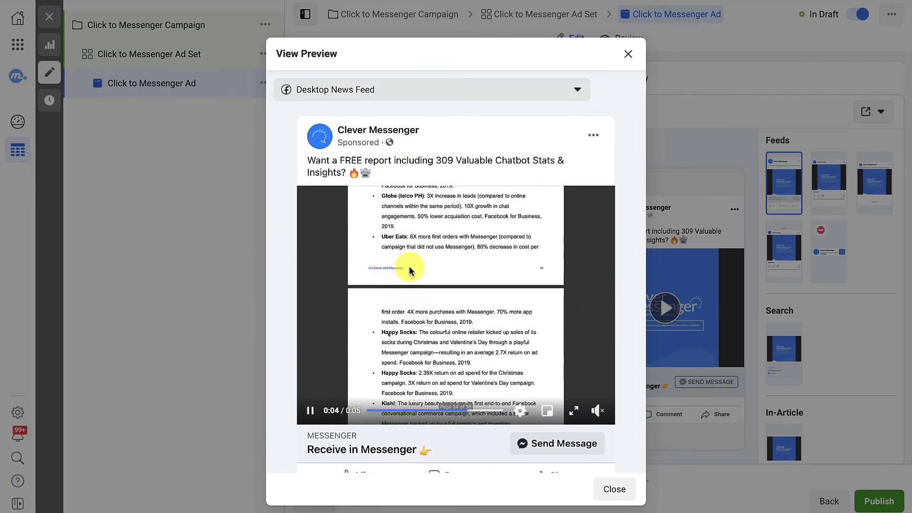
{"action": "scroll", "coordinate": [434, 311], "scroll_direction": "down", "scroll_amount": 2}
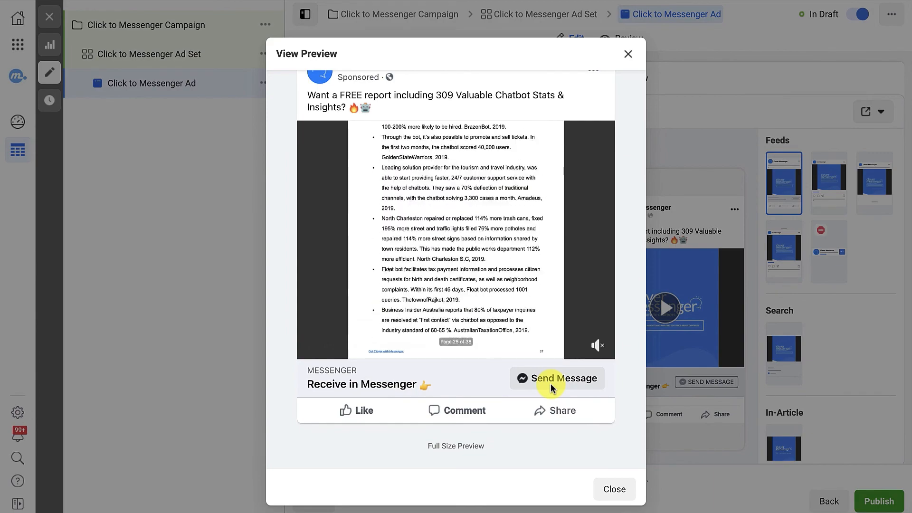
{"action": "left_click", "coordinate": [613, 490]}
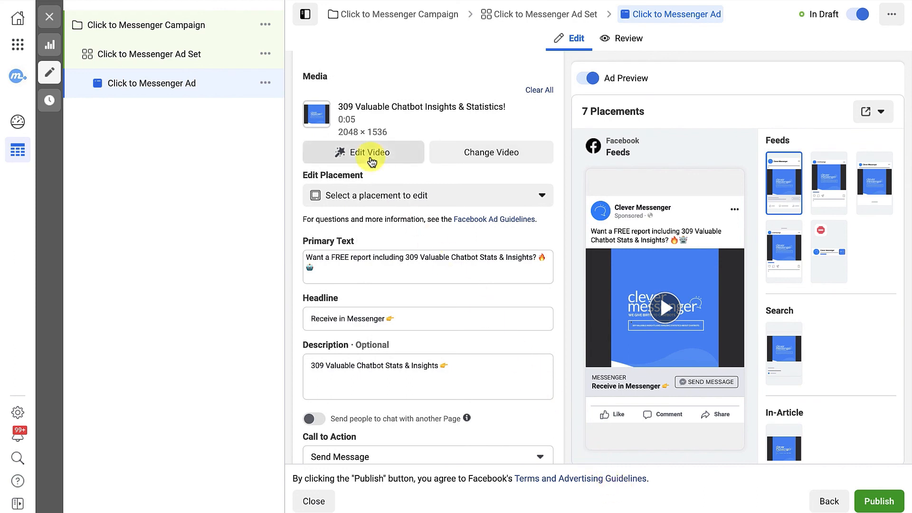
- Check the video's crop and editing options without changing them, and compare the ad's description with the Facebook Feeds preview
{"action": "left_click", "coordinate": [371, 155]}
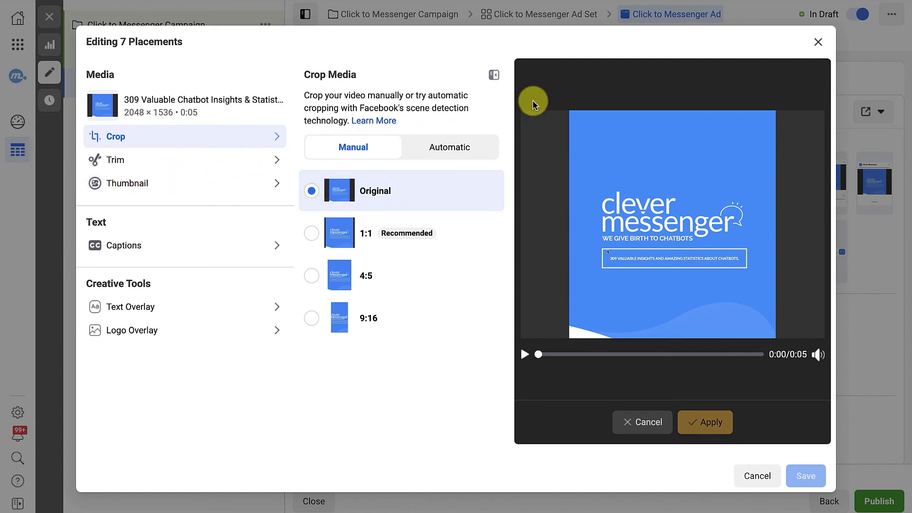
{"action": "left_click", "coordinate": [817, 43]}
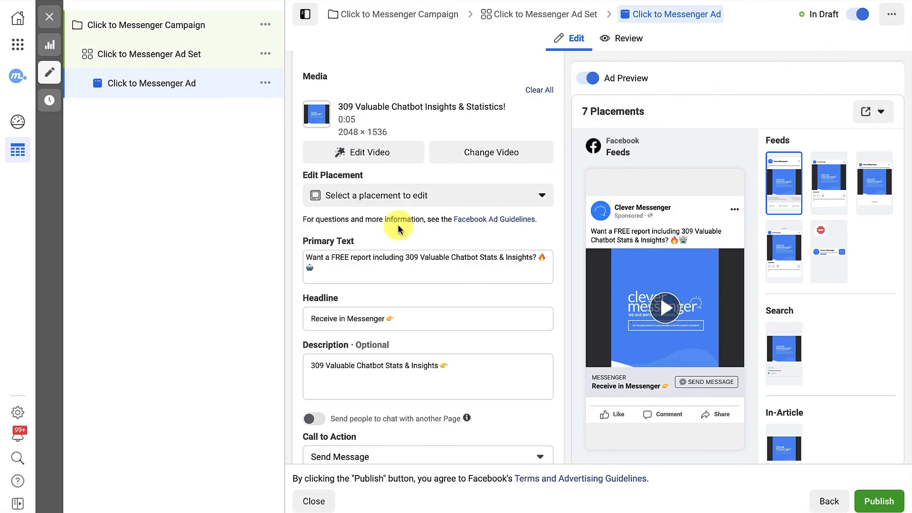
{"action": "mouse_move", "coordinate": [602, 240]}
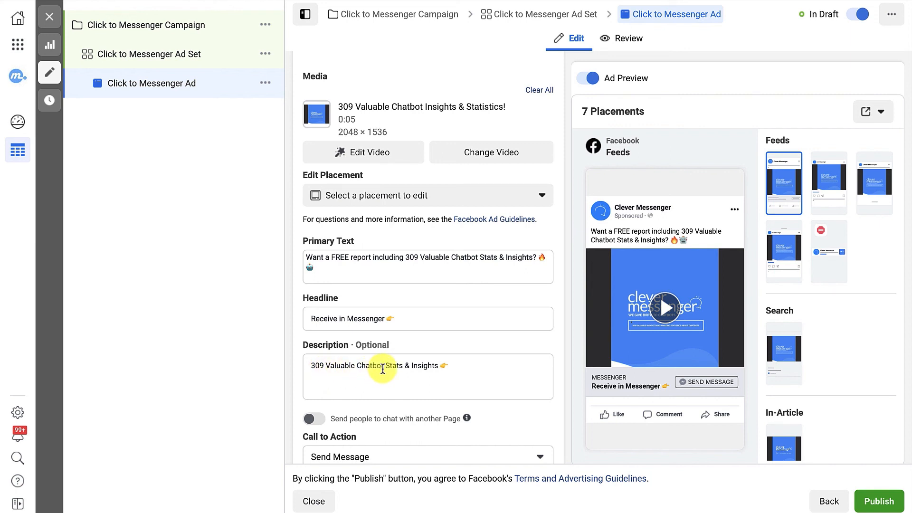
{"action": "left_click", "coordinate": [381, 369]}
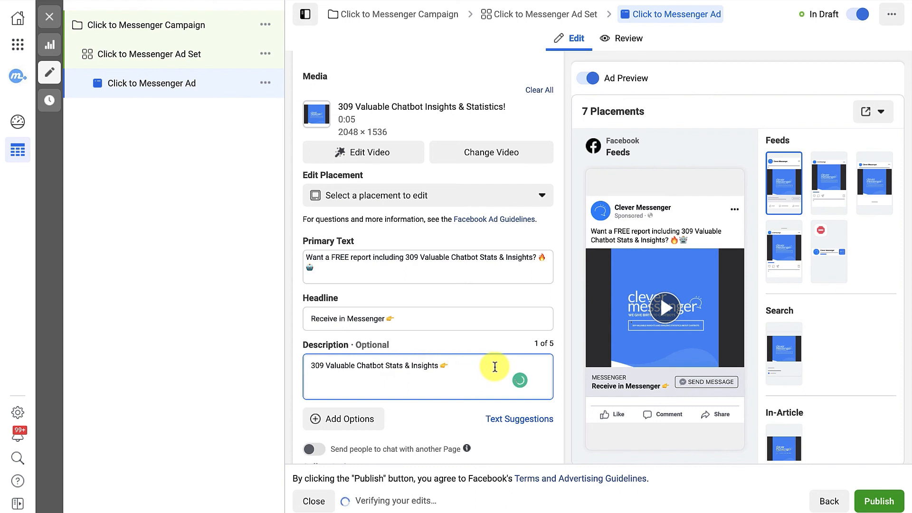
{"action": "mouse_move", "coordinate": [606, 378]}
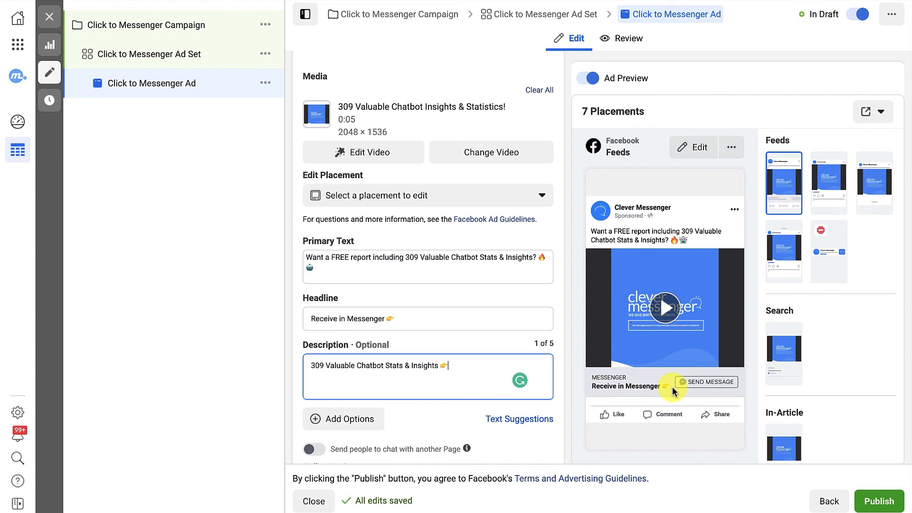
- Review the Call to Action choices and select Send Message
{"action": "scroll", "coordinate": [470, 372], "scroll_direction": "down", "scroll_amount": 3}
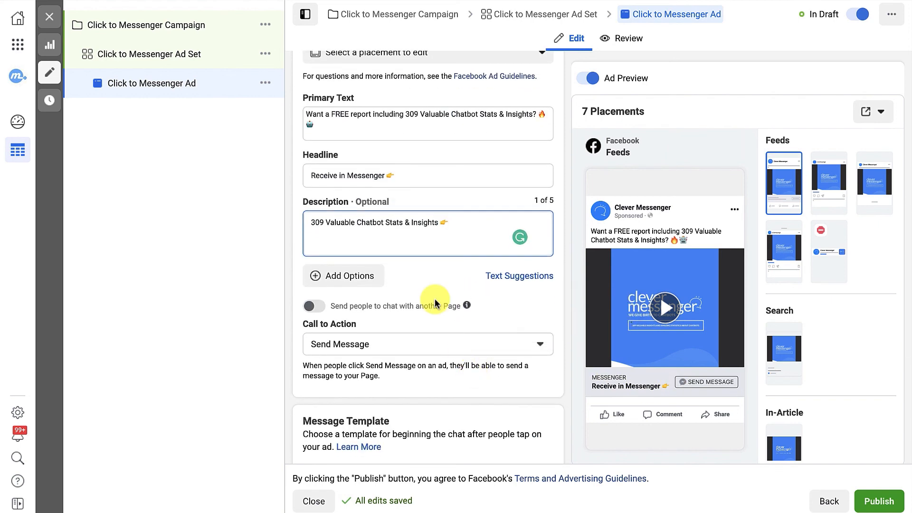
{"action": "scroll", "coordinate": [434, 302], "scroll_direction": "down", "scroll_amount": 2}
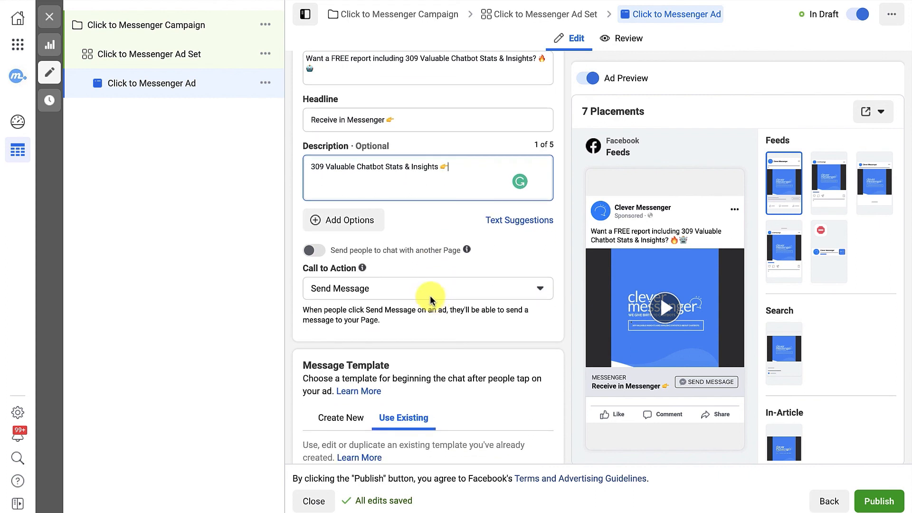
{"action": "left_click", "coordinate": [418, 290]}
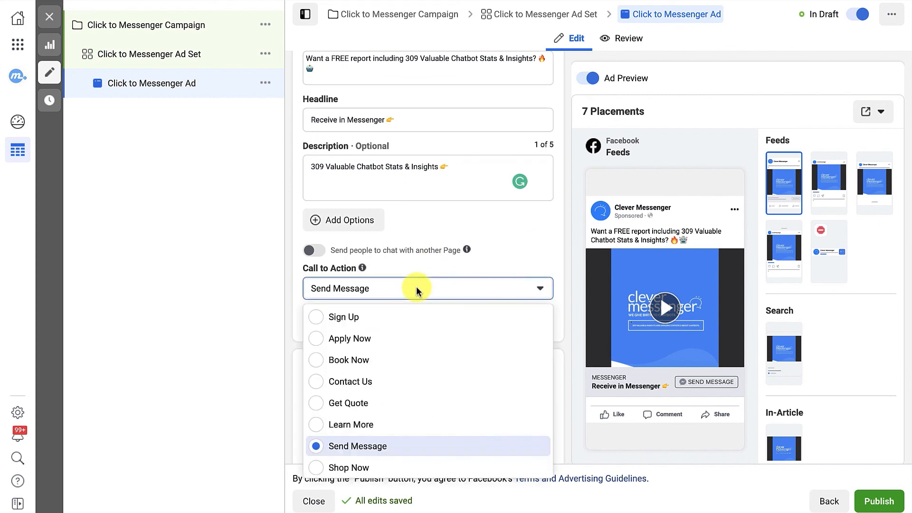
{"action": "left_click", "coordinate": [384, 451]}
- Switch the Message Template to Create New with Advanced Setup, and check the ad's Tracking settings
{"action": "scroll", "coordinate": [389, 383], "scroll_direction": "down", "scroll_amount": 2}
{"action": "scroll", "coordinate": [422, 156], "scroll_direction": "down", "scroll_amount": 1}
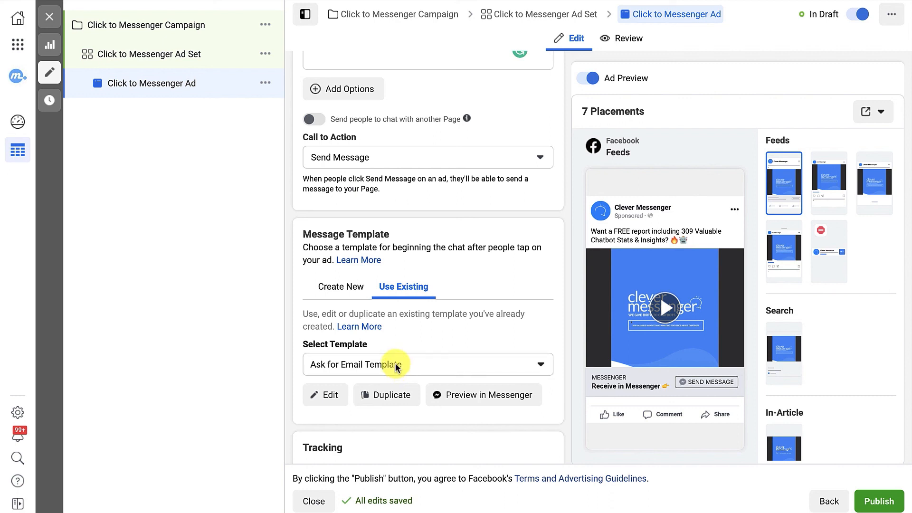
{"action": "left_click", "coordinate": [346, 286]}
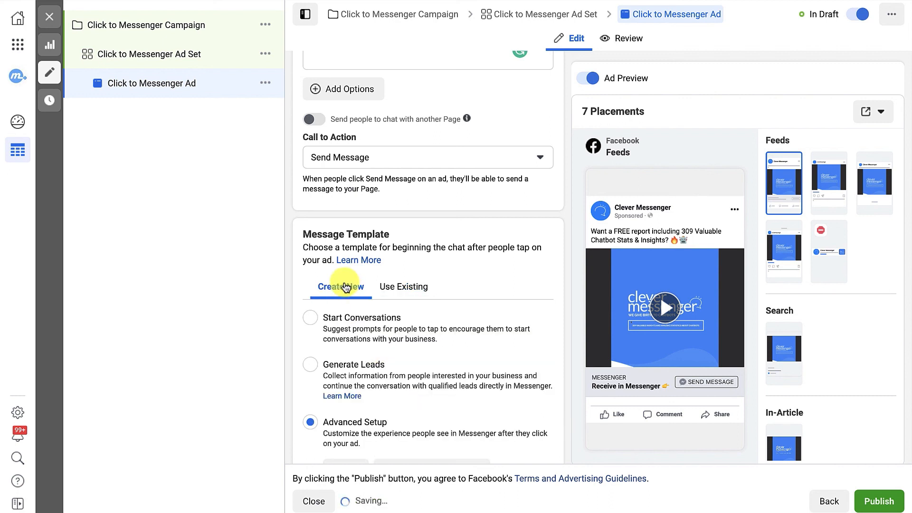
{"action": "scroll", "coordinate": [351, 433], "scroll_direction": "down", "scroll_amount": 1}
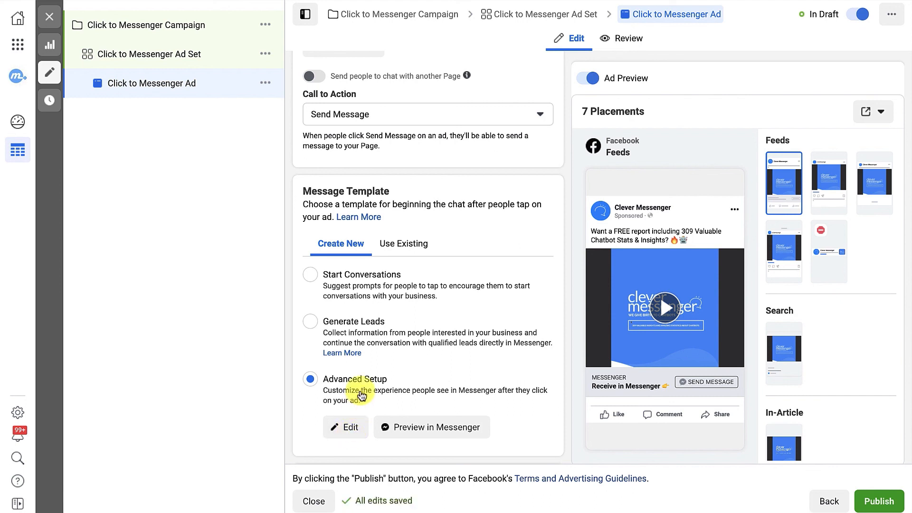
{"action": "scroll", "coordinate": [361, 396], "scroll_direction": "down", "scroll_amount": 5}
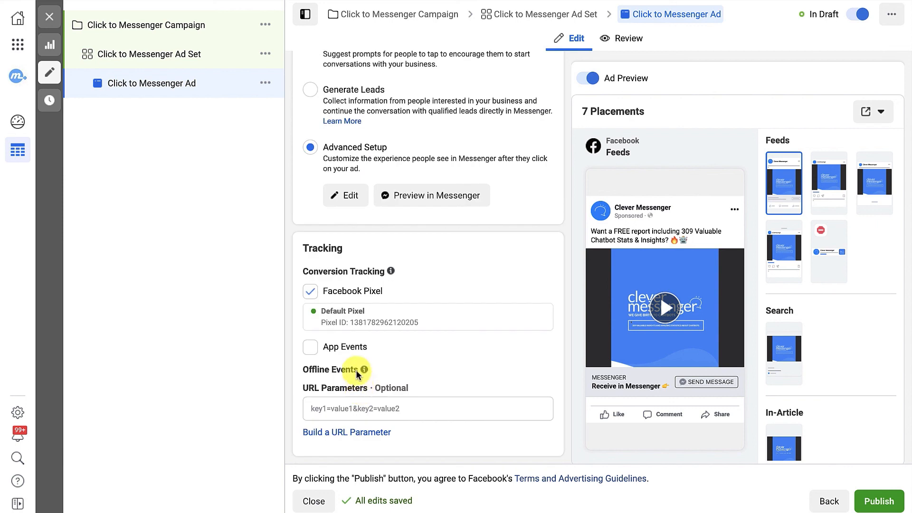